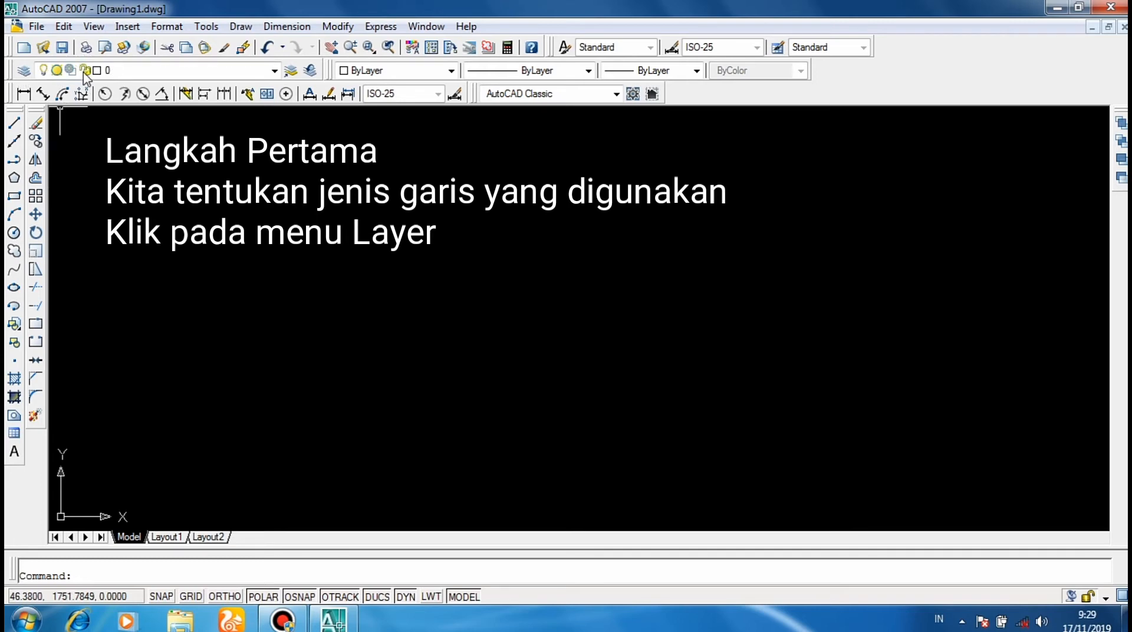
# Create a new layer, make it current and name it Garis Gambar.
pyautogui.click(24, 71)
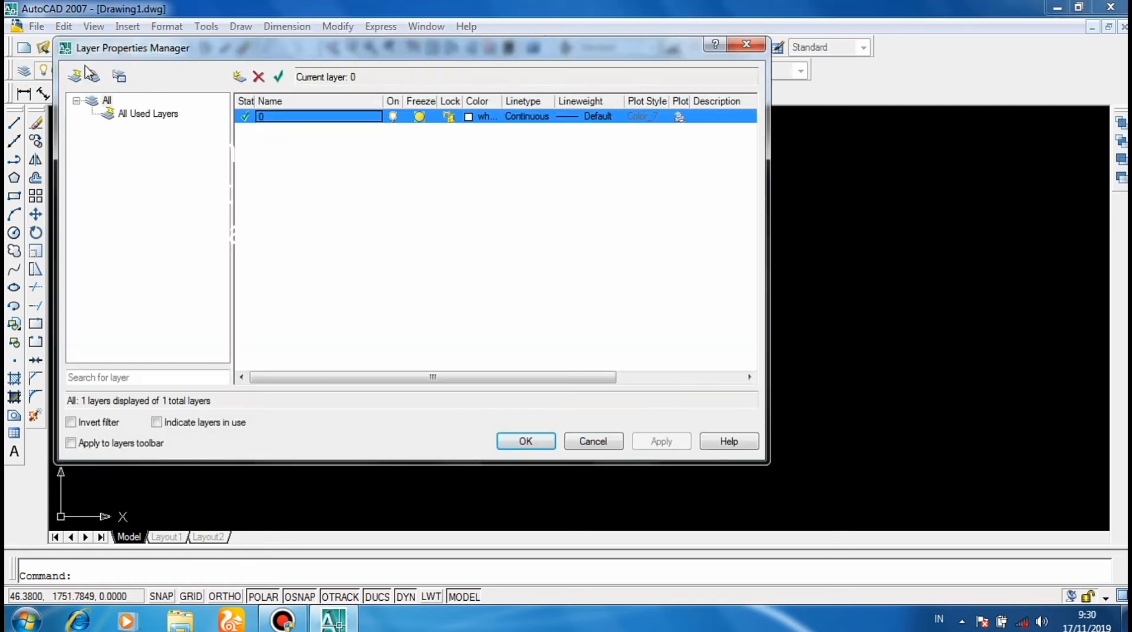
pyautogui.click(238, 77)
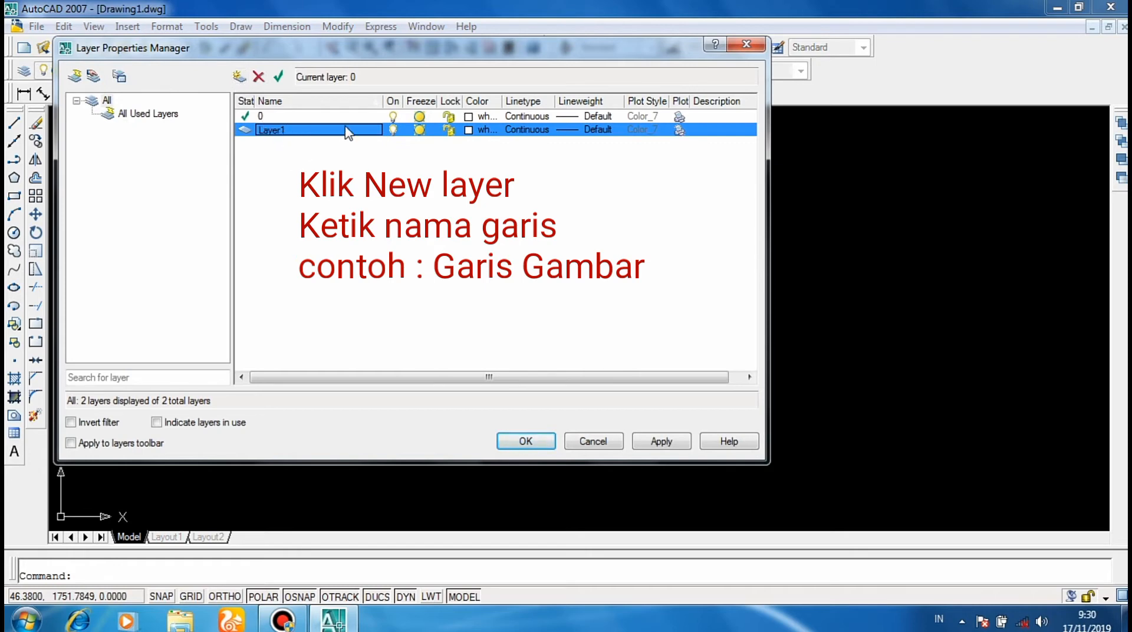
pyautogui.click(279, 77)
pyautogui.click(270, 133)
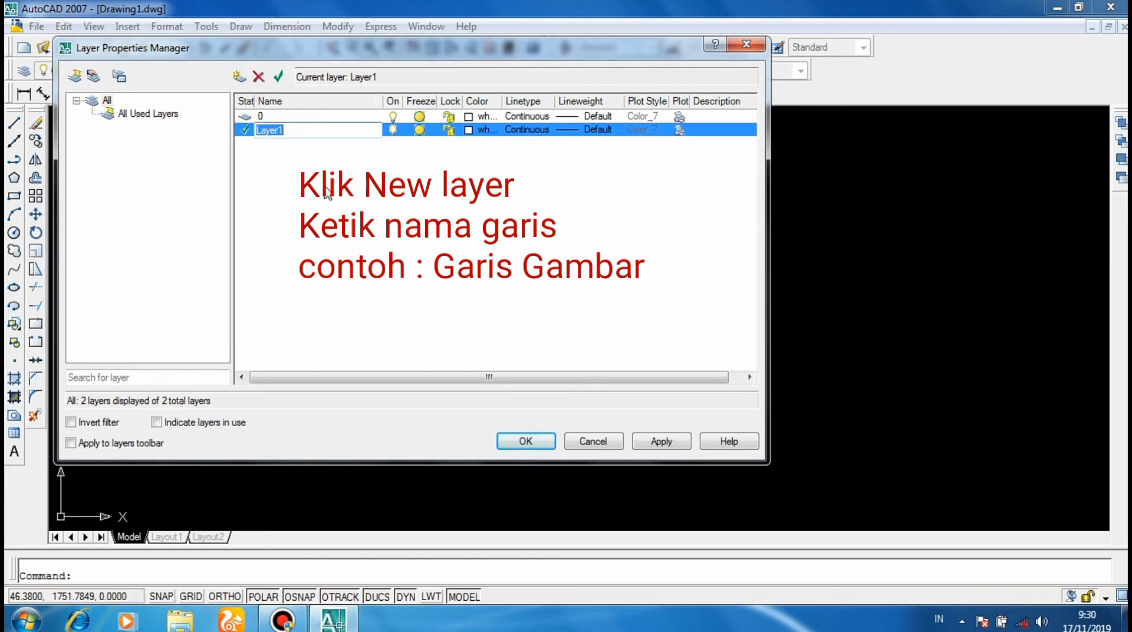
pyautogui.write('Garis Gambar')
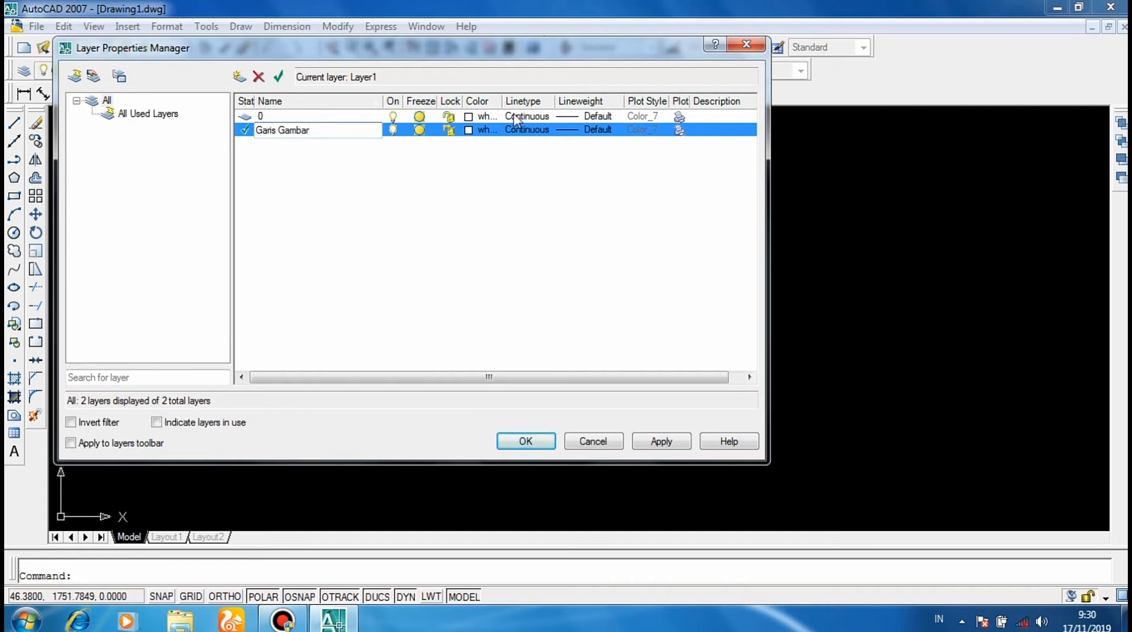
# Assign the Garis Gambar layer the colour white and the Continuous linetype.
pyautogui.click(469, 130)
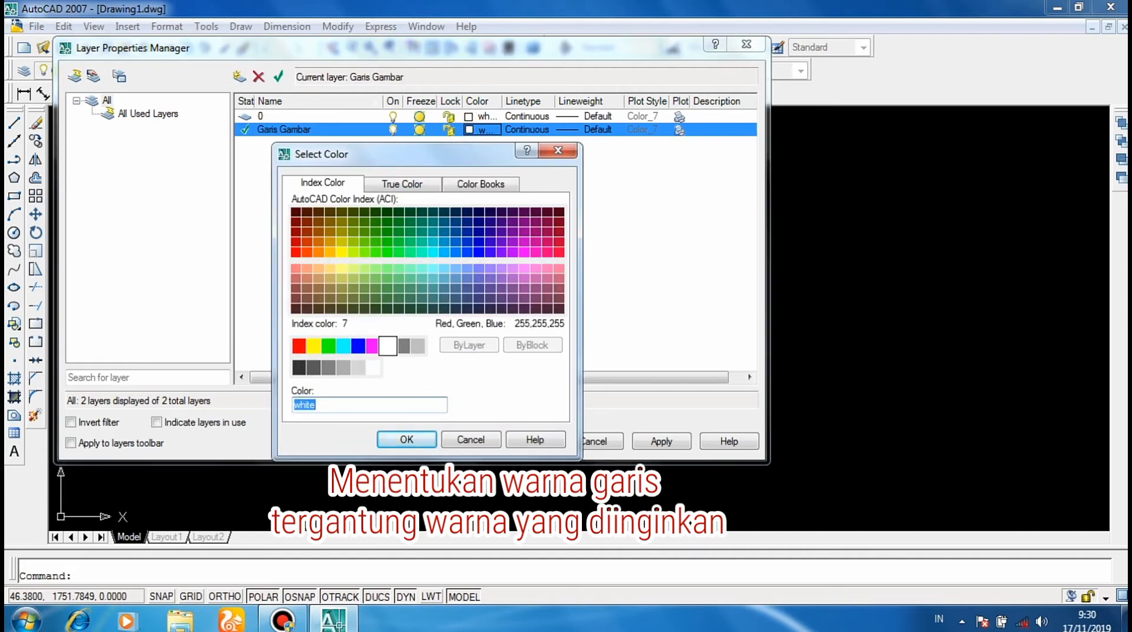
pyautogui.click(387, 345)
pyautogui.click(408, 440)
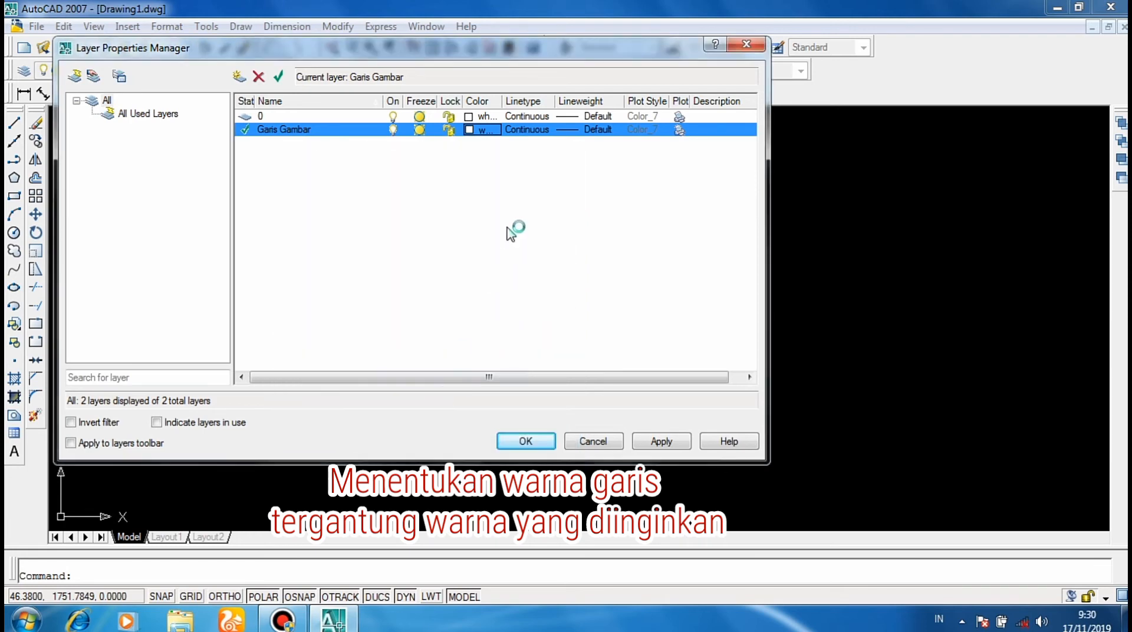
pyautogui.click(523, 133)
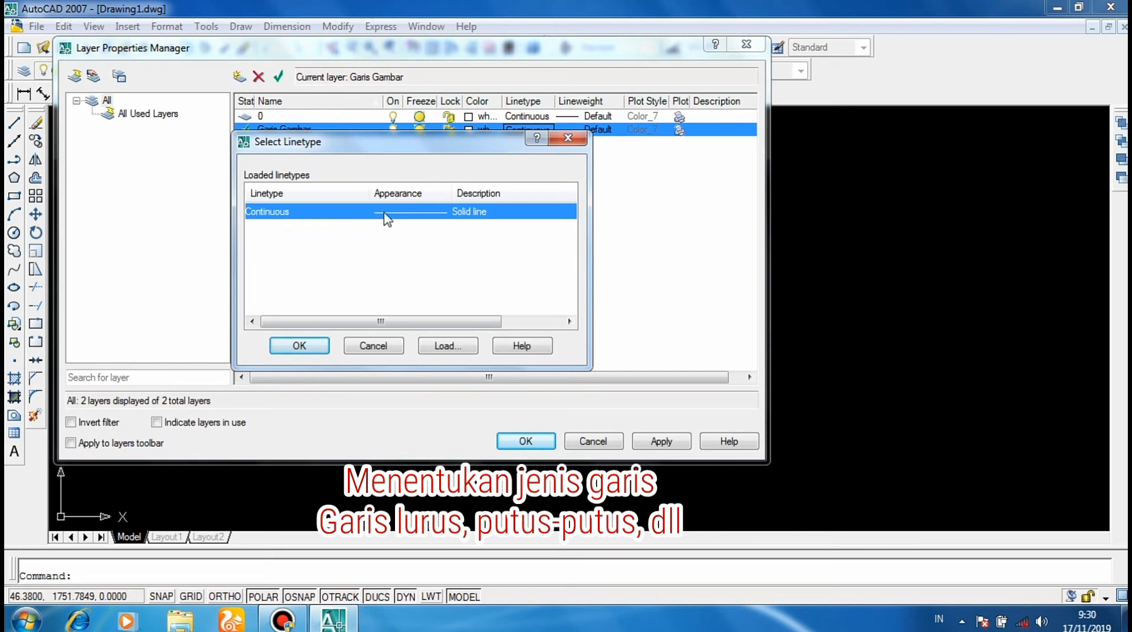
pyautogui.click(432, 349)
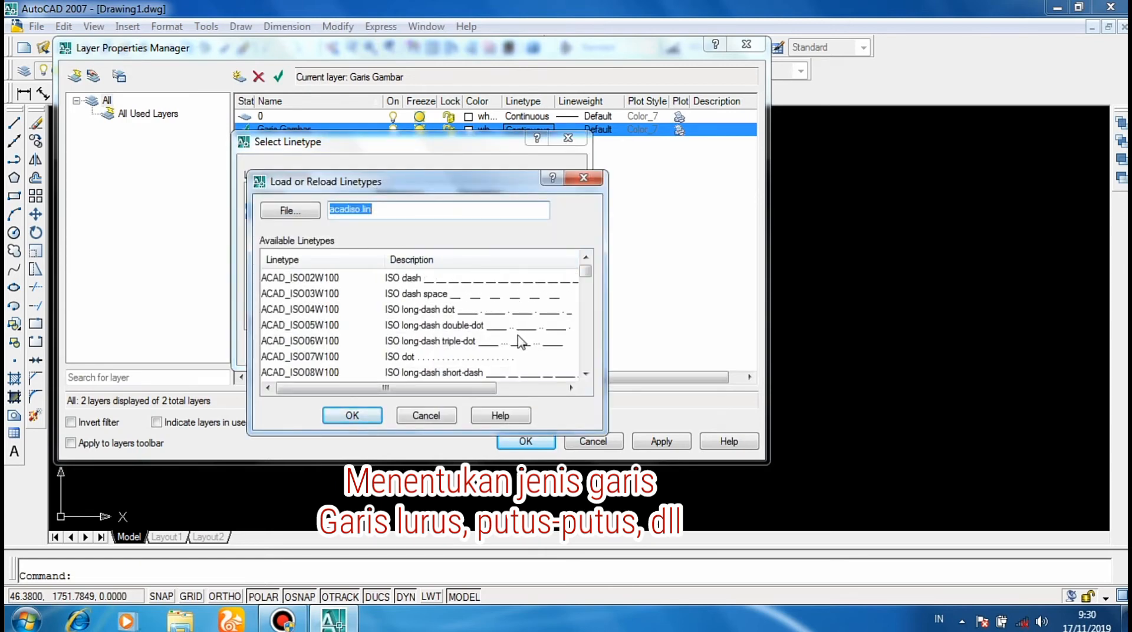
pyautogui.moveTo(585, 273)
pyautogui.mouseDown()
pyautogui.moveTo(582, 370)
pyautogui.moveTo(583, 270)
pyautogui.mouseUp()
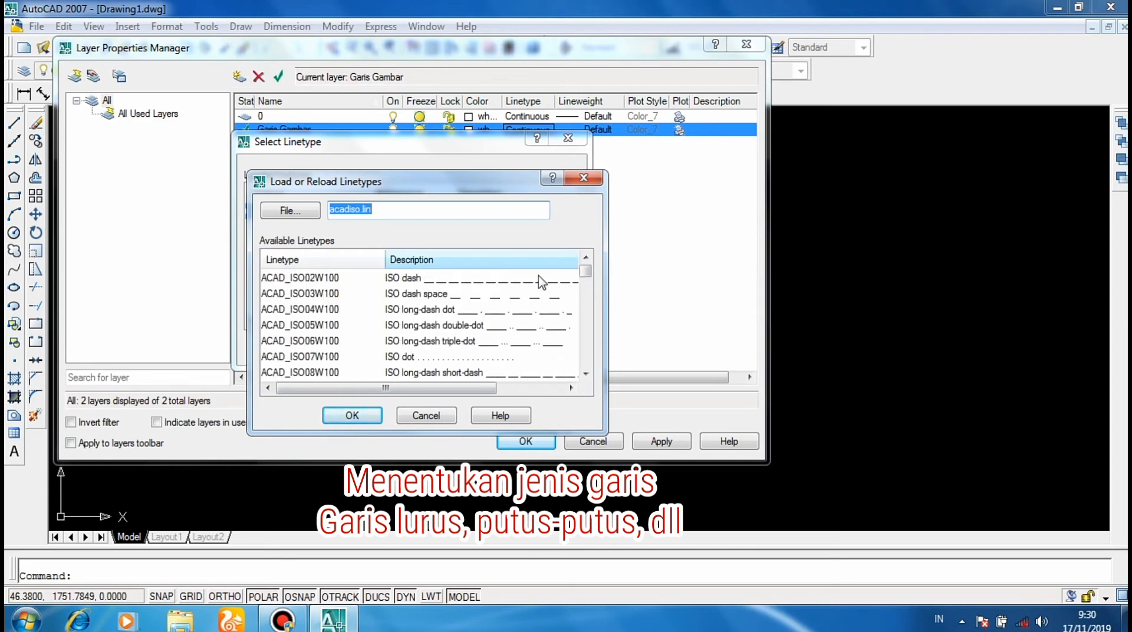
pyautogui.click(428, 413)
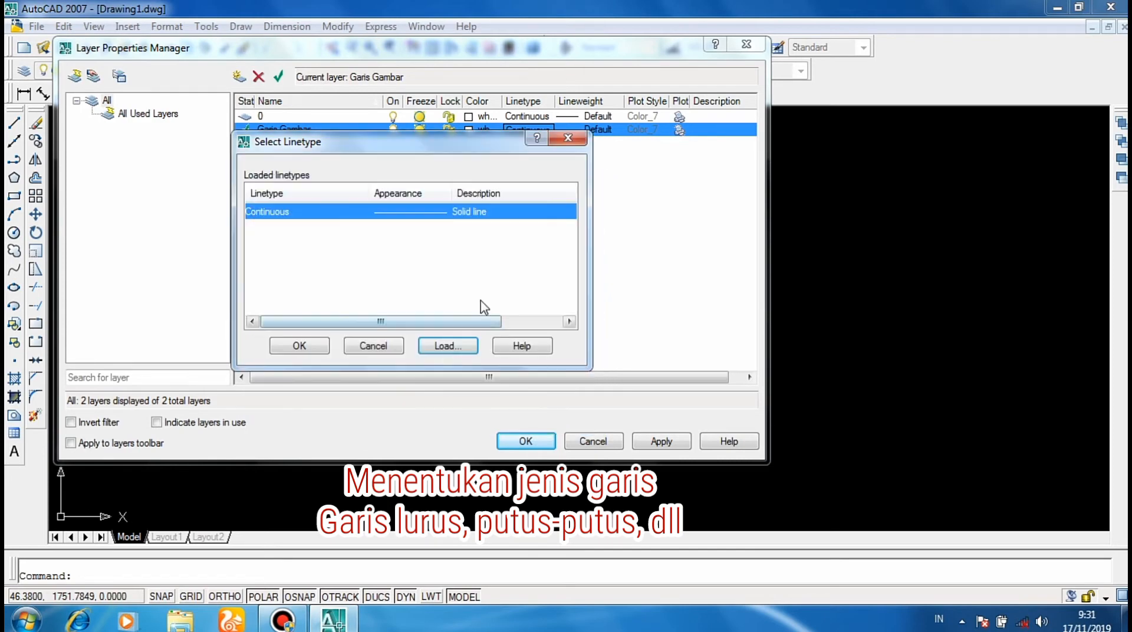
pyautogui.click(299, 348)
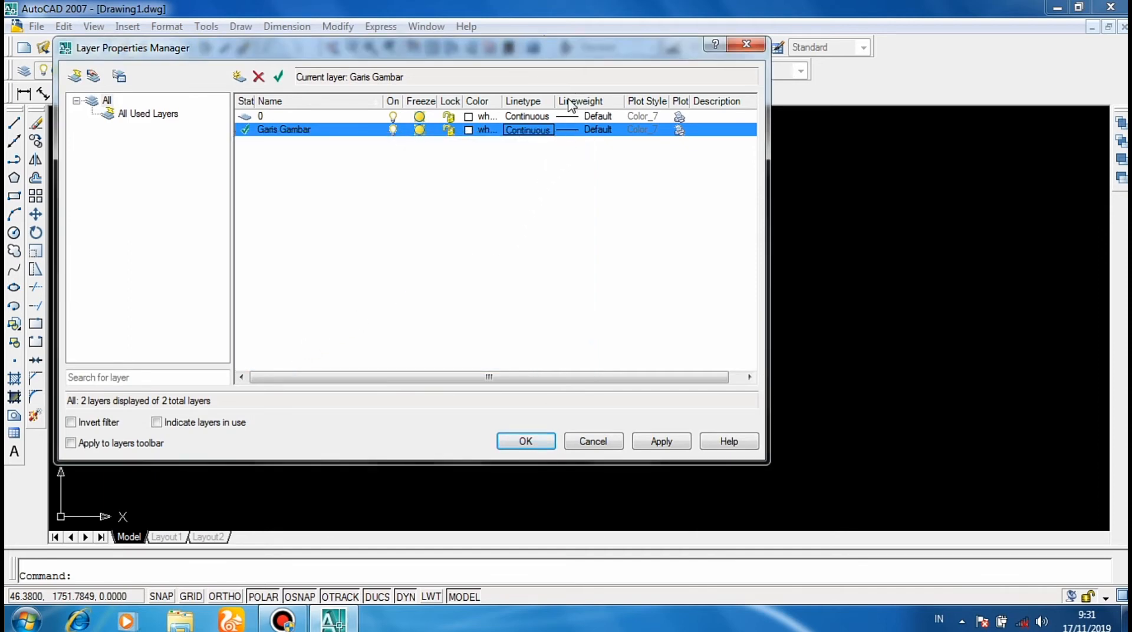
# Set the Garis Gambar layer's lineweight to 0.13 mm.
pyautogui.click(578, 131)
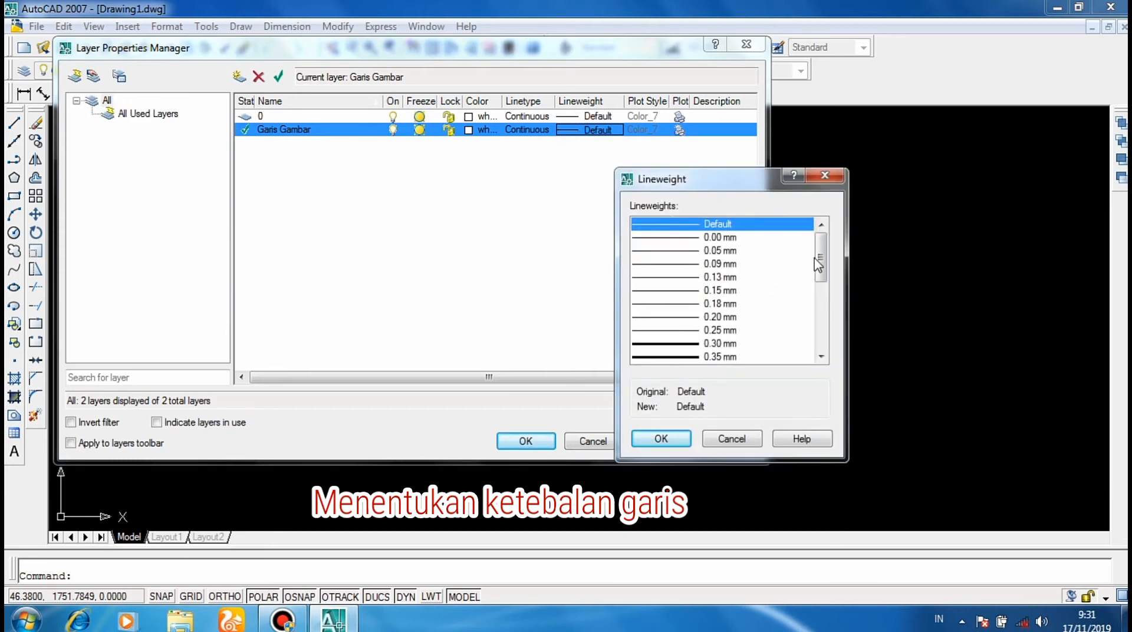
pyautogui.moveTo(818, 264); pyautogui.dragTo(816, 345)
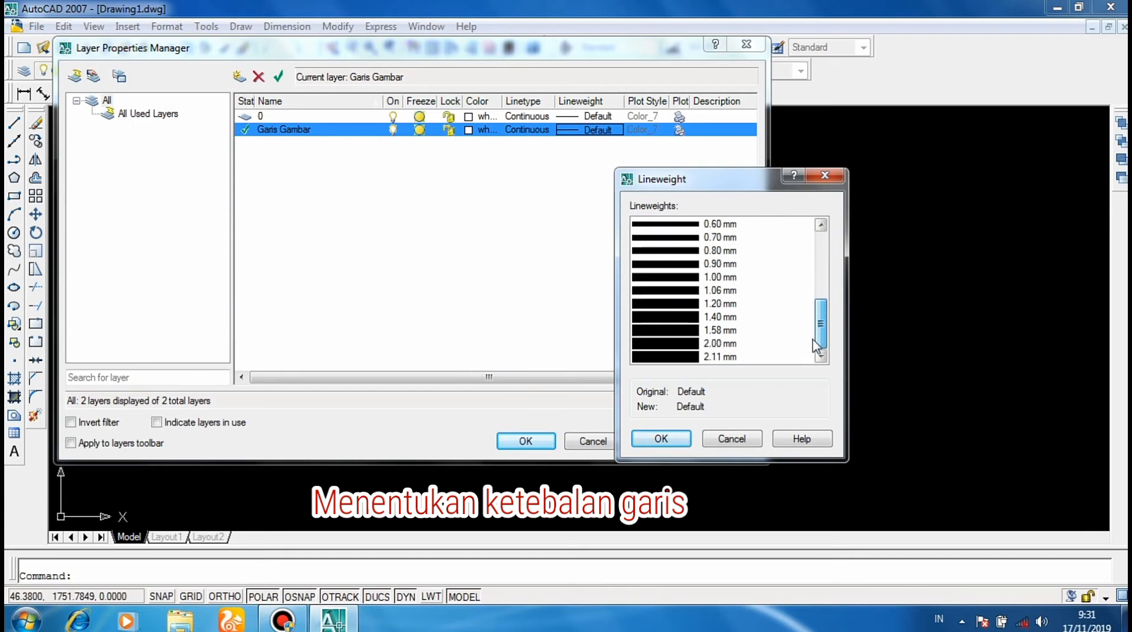
pyautogui.moveTo(818, 300); pyautogui.dragTo(814, 247)
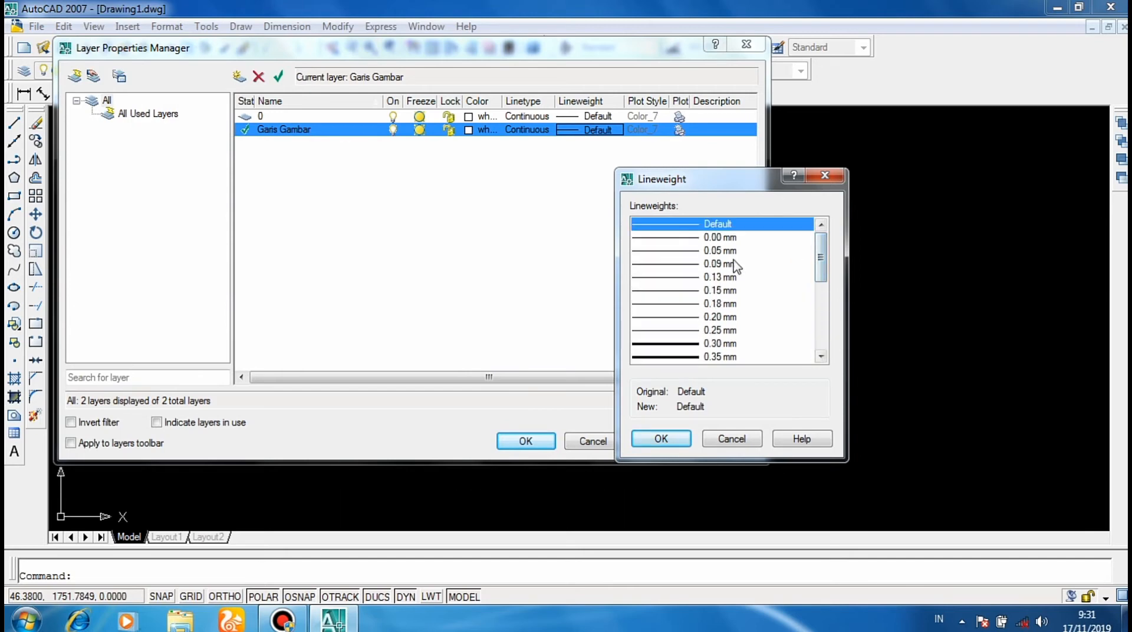
pyautogui.click(715, 278)
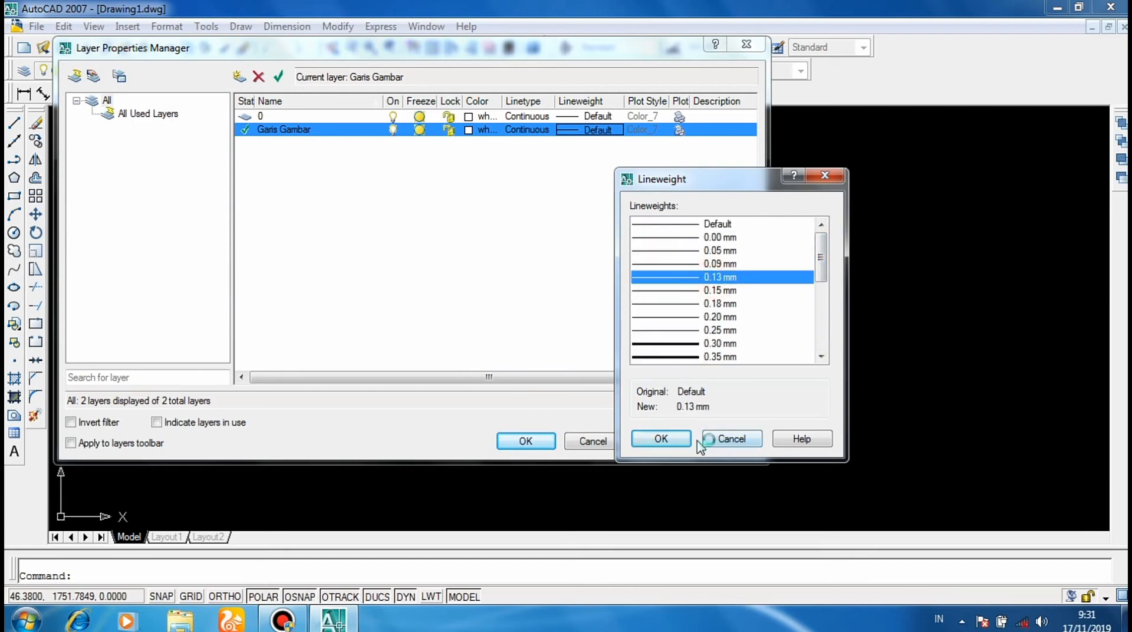
pyautogui.click(663, 439)
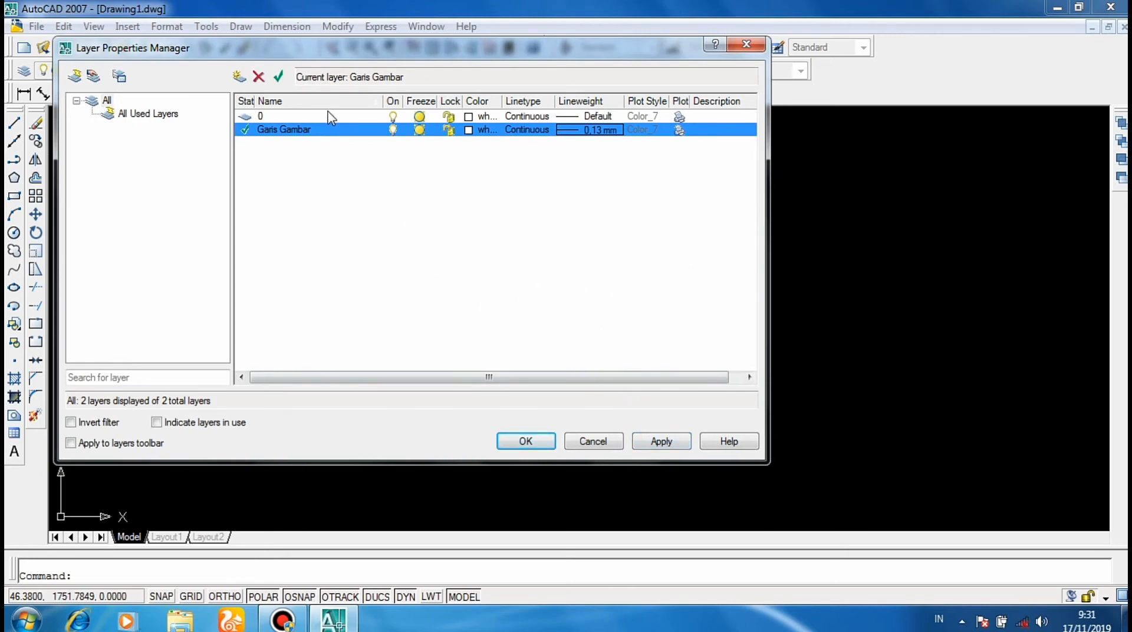
# Add a second layer, make it current and name it Garis Arsiran.
pyautogui.click(238, 77)
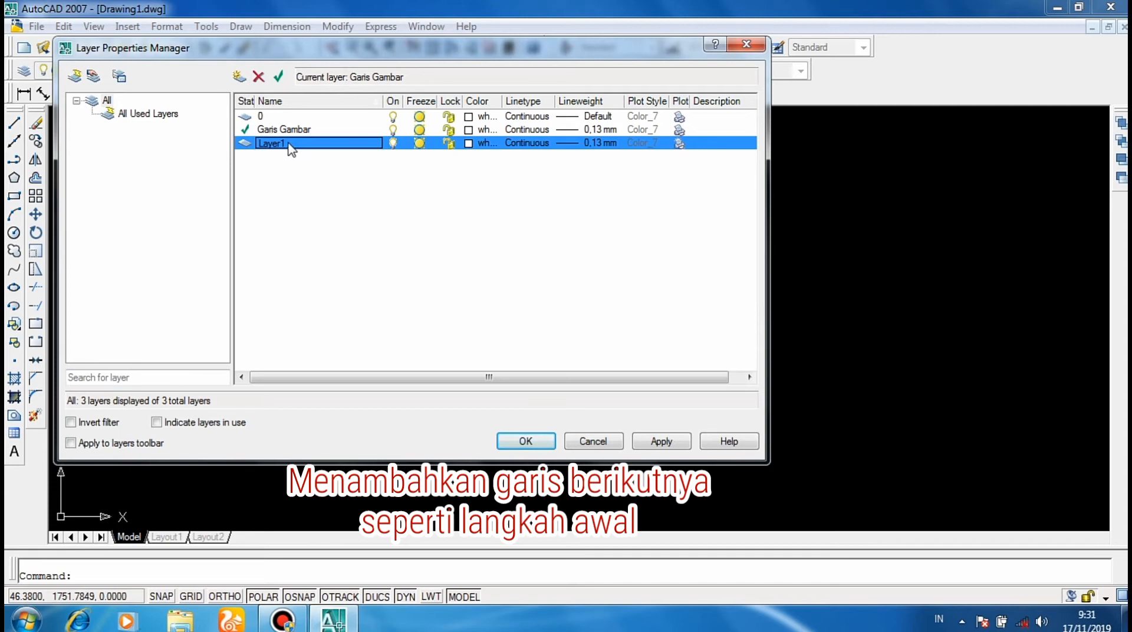
pyautogui.click(278, 77)
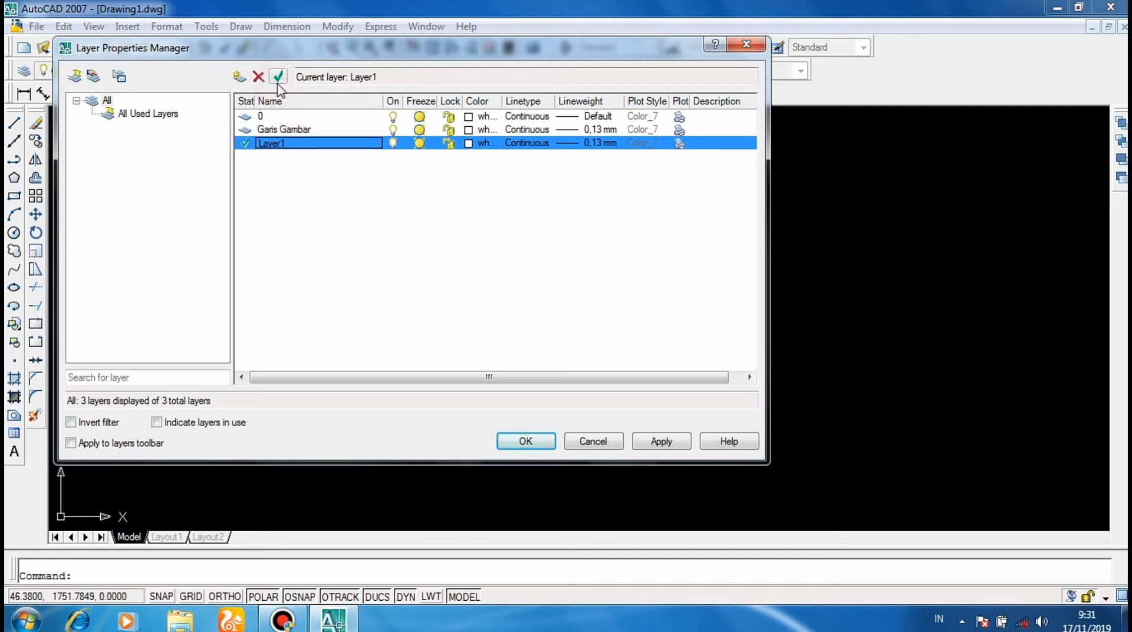
pyautogui.click(277, 143)
pyautogui.write('Garis Arsiran')
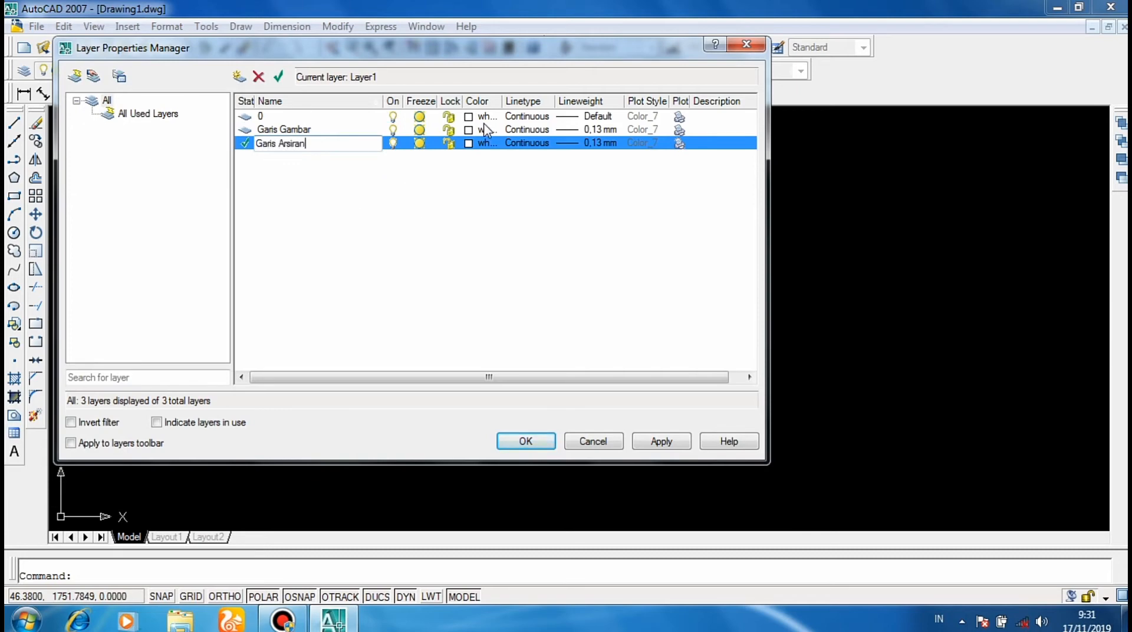
# Set the Garis Arsiran layer's colour to yellow.
pyautogui.click(469, 143)
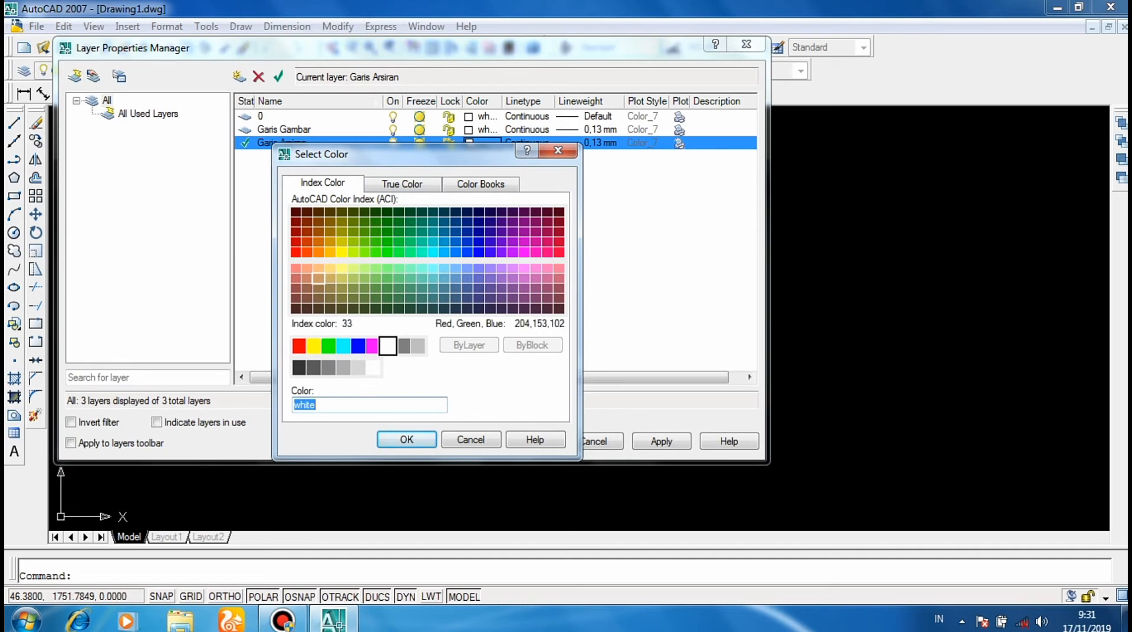
pyautogui.click(318, 278)
pyautogui.click(306, 268)
pyautogui.click(306, 278)
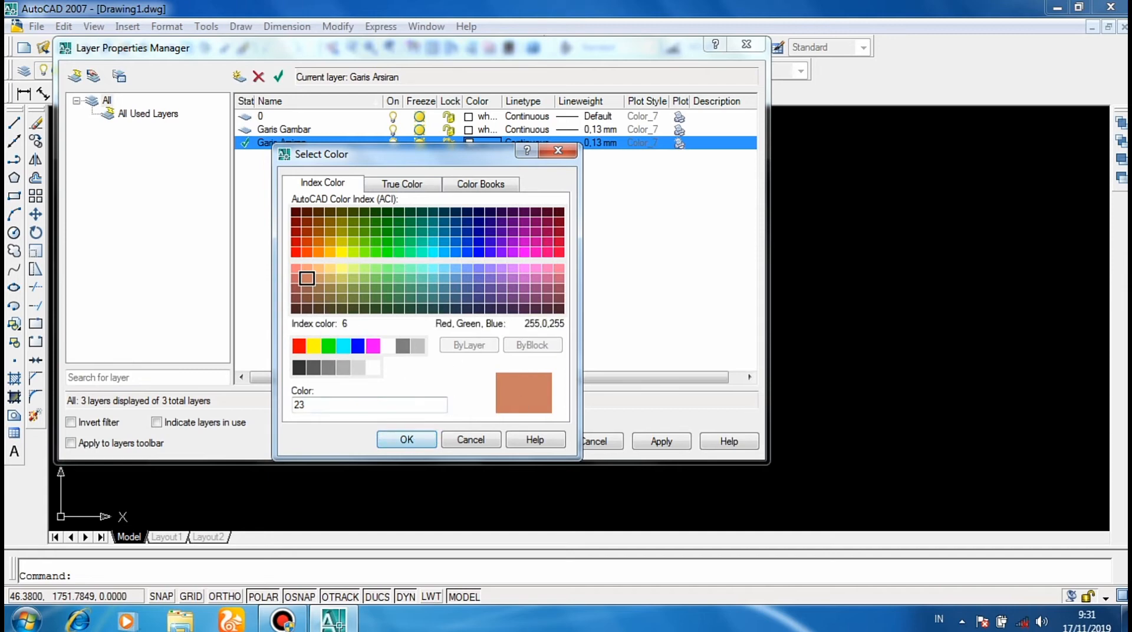
pyautogui.click(314, 346)
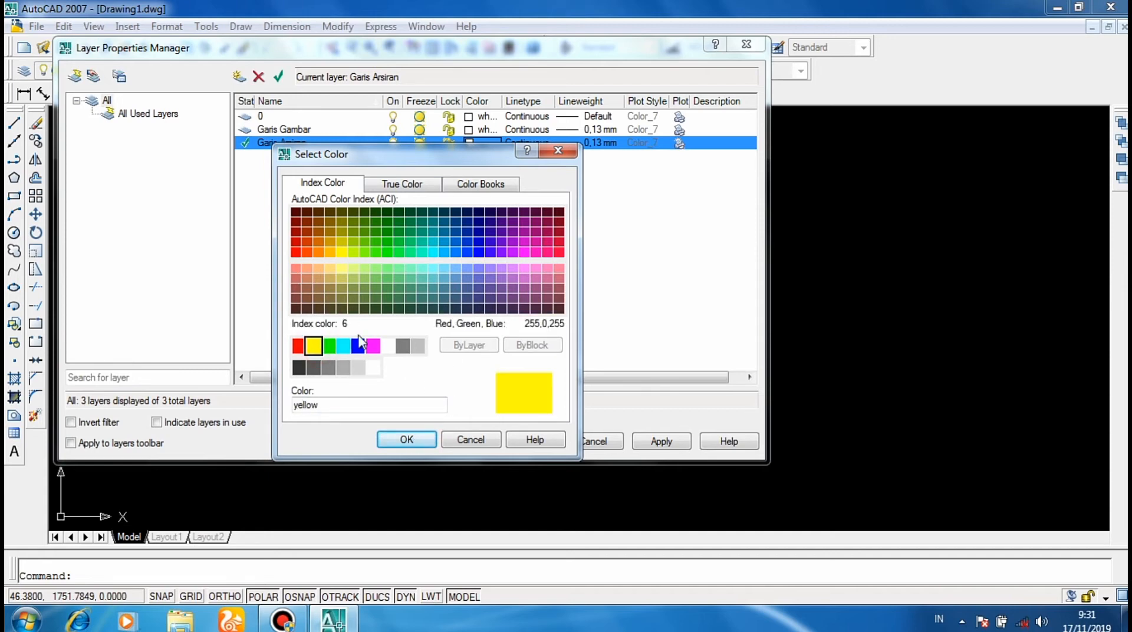
pyautogui.click(427, 439)
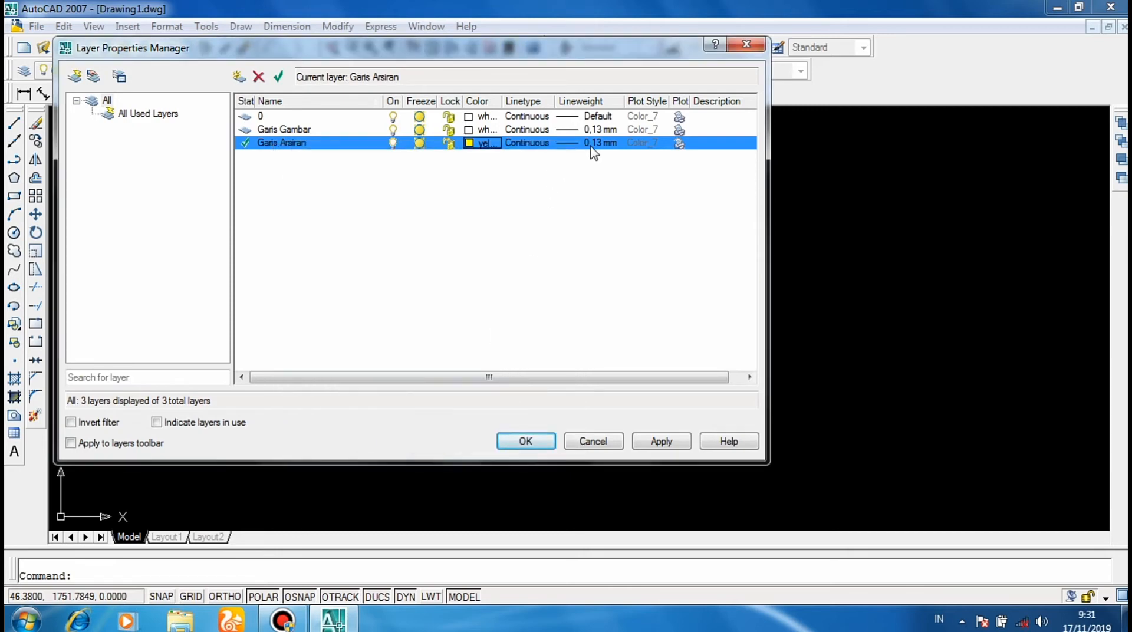
# Give the Garis Arsiran layer the Continuous linetype and a 0.05 mm lineweight, and apply the layer changes.
pyautogui.click(534, 143)
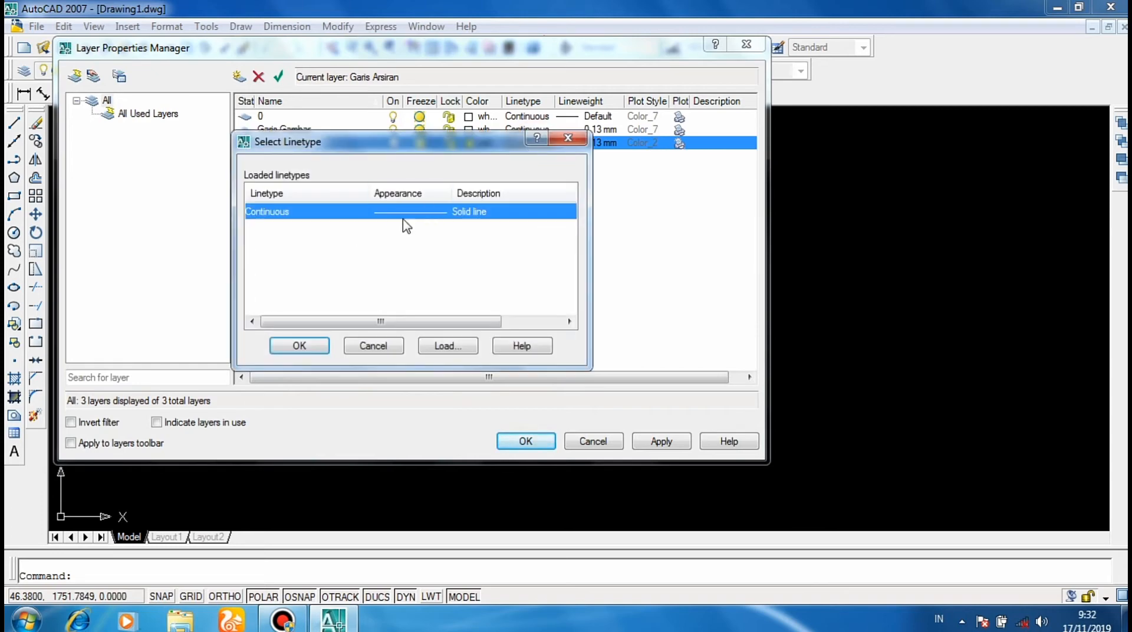
pyautogui.click(299, 345)
pyautogui.click(597, 144)
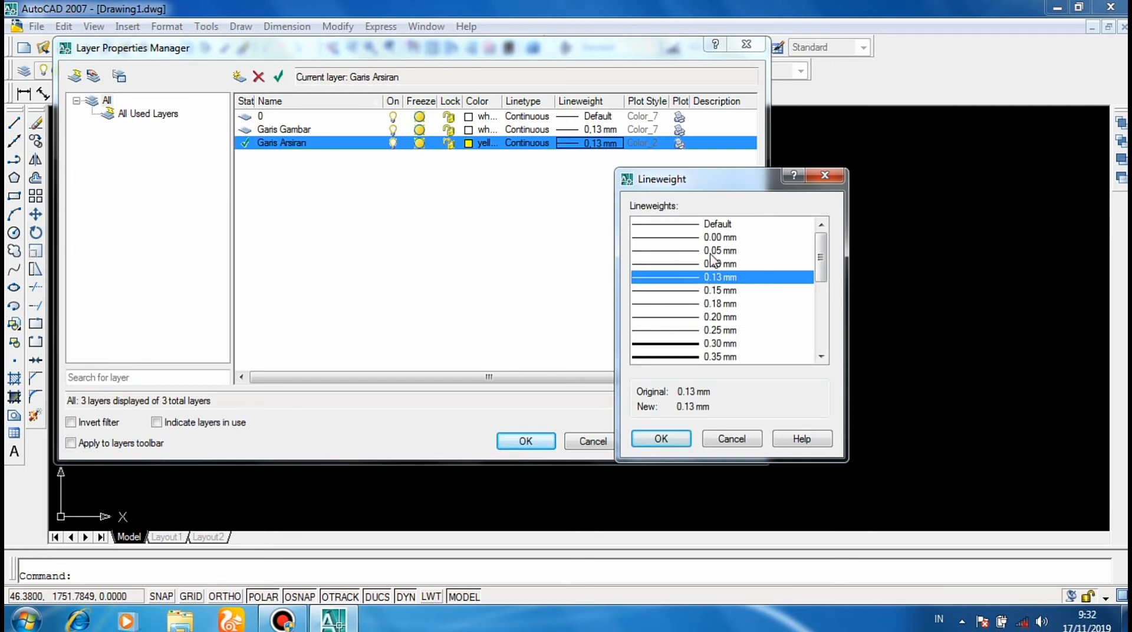
pyautogui.click(712, 251)
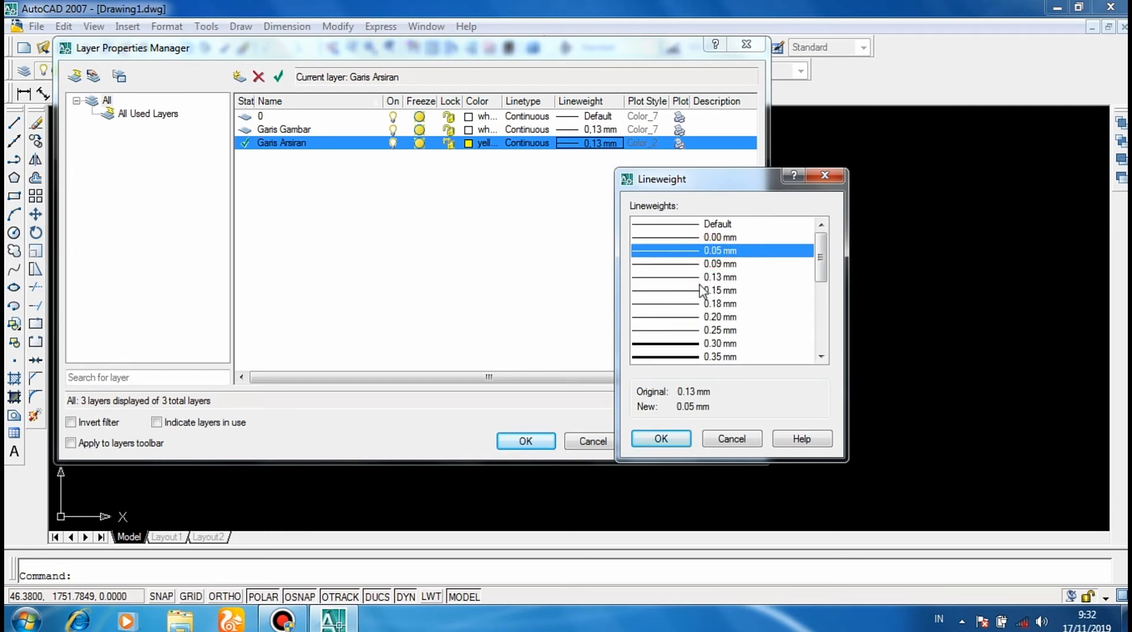
pyautogui.click(658, 438)
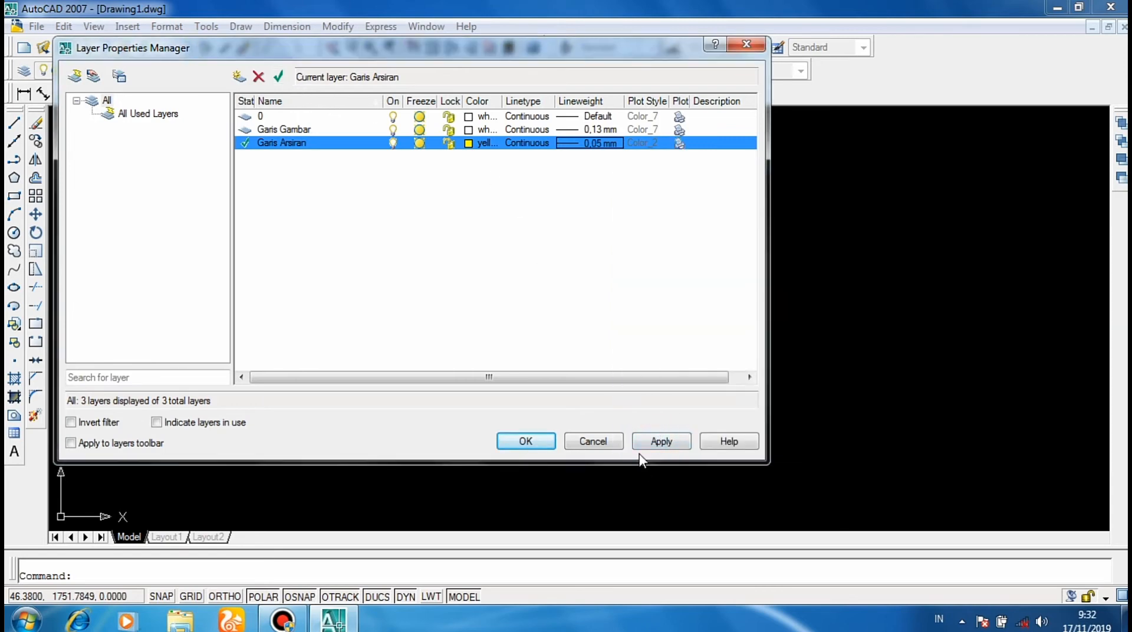
pyautogui.click(656, 446)
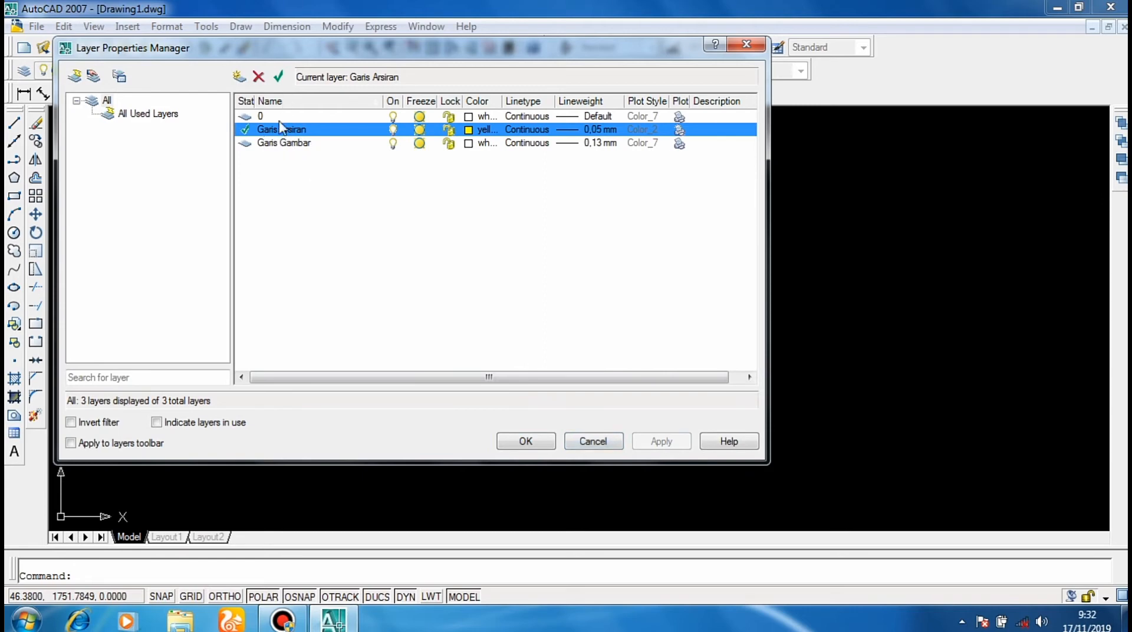
# Make Garis Gambar the current layer, apply the change and close the layer manager.
pyautogui.click(283, 143)
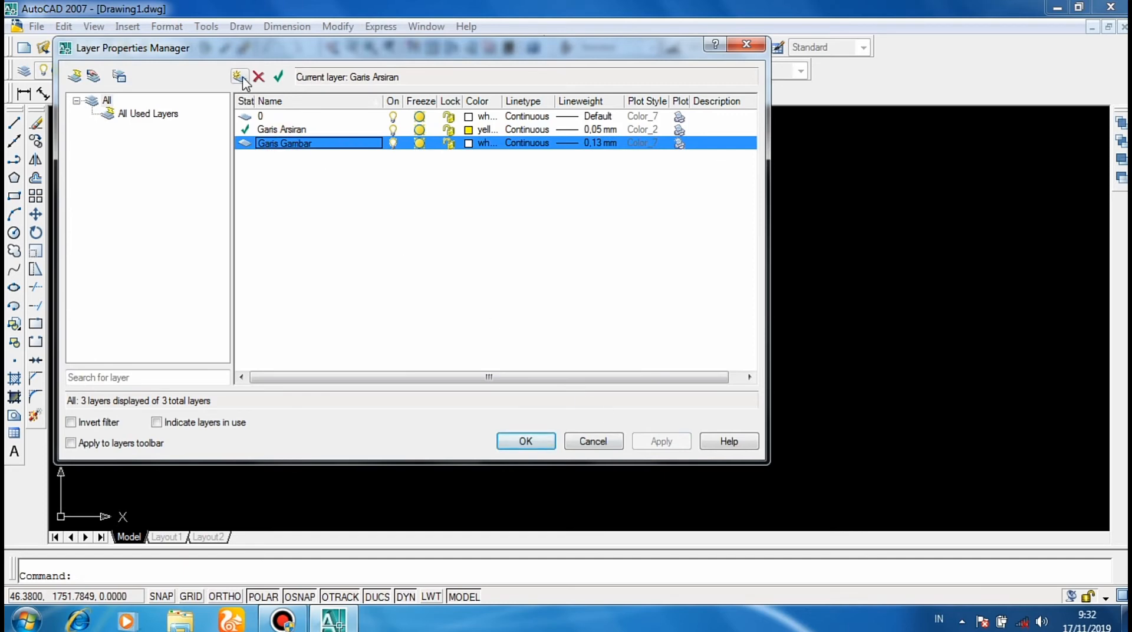
pyautogui.click(279, 76)
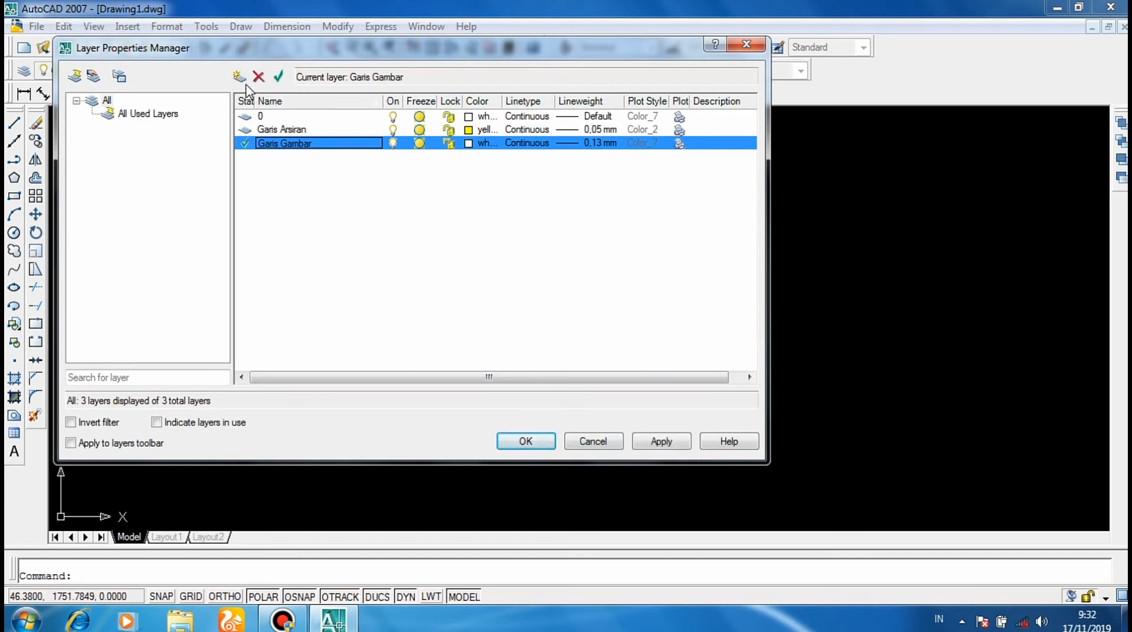
pyautogui.click(661, 443)
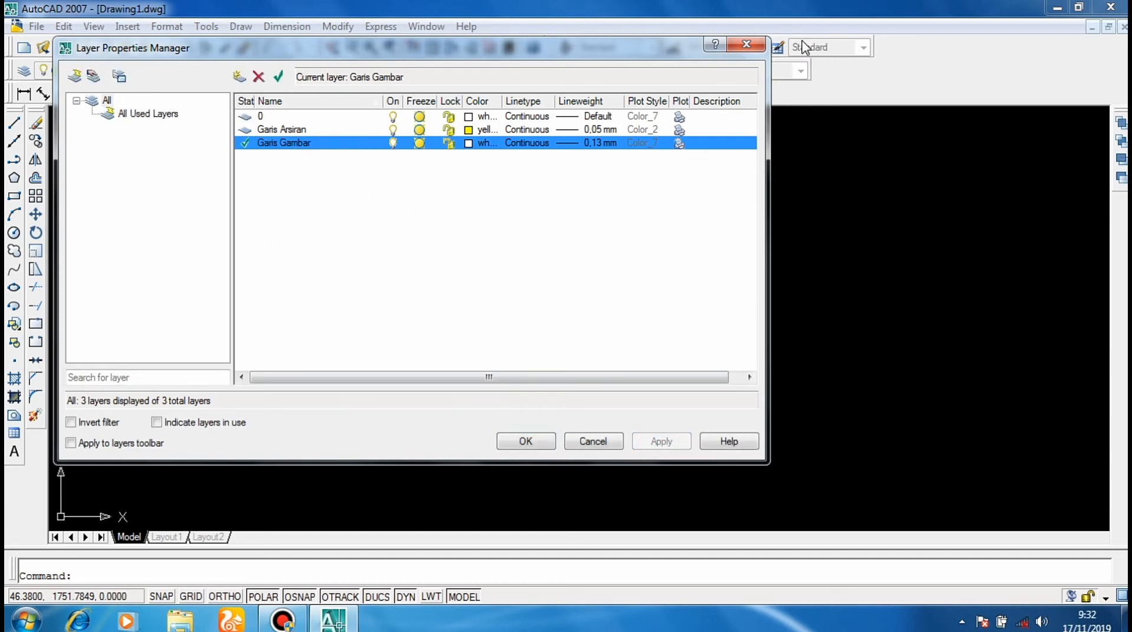
pyautogui.click(747, 45)
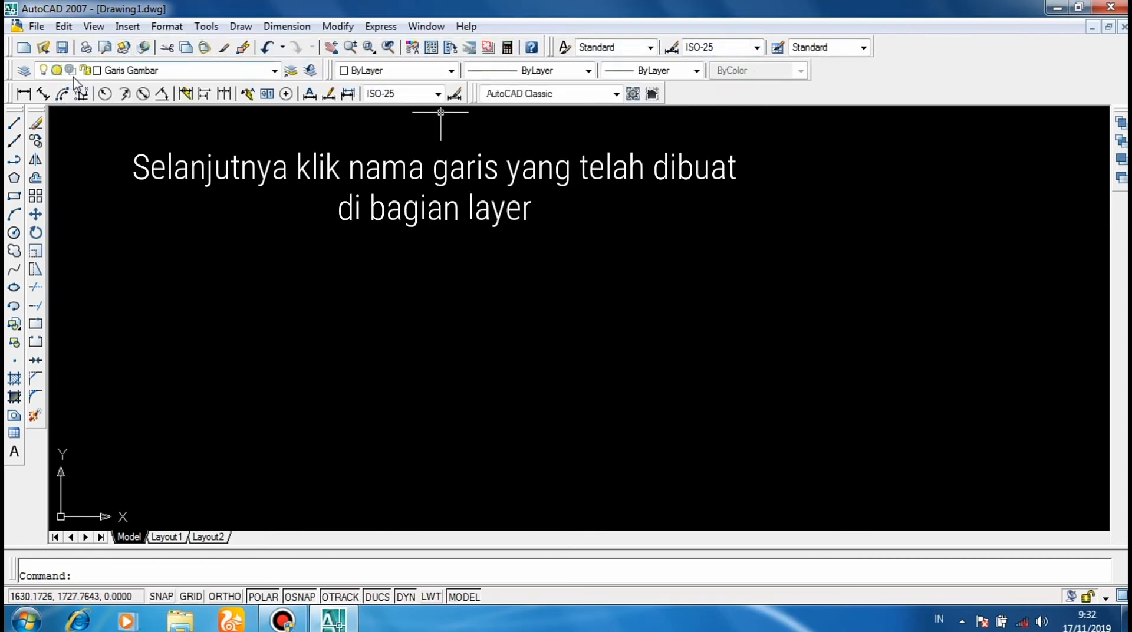
# Select Garis Gambar as the current layer and draw a 400 by 400 square with the Rectangle command.
pyautogui.click(158, 76)
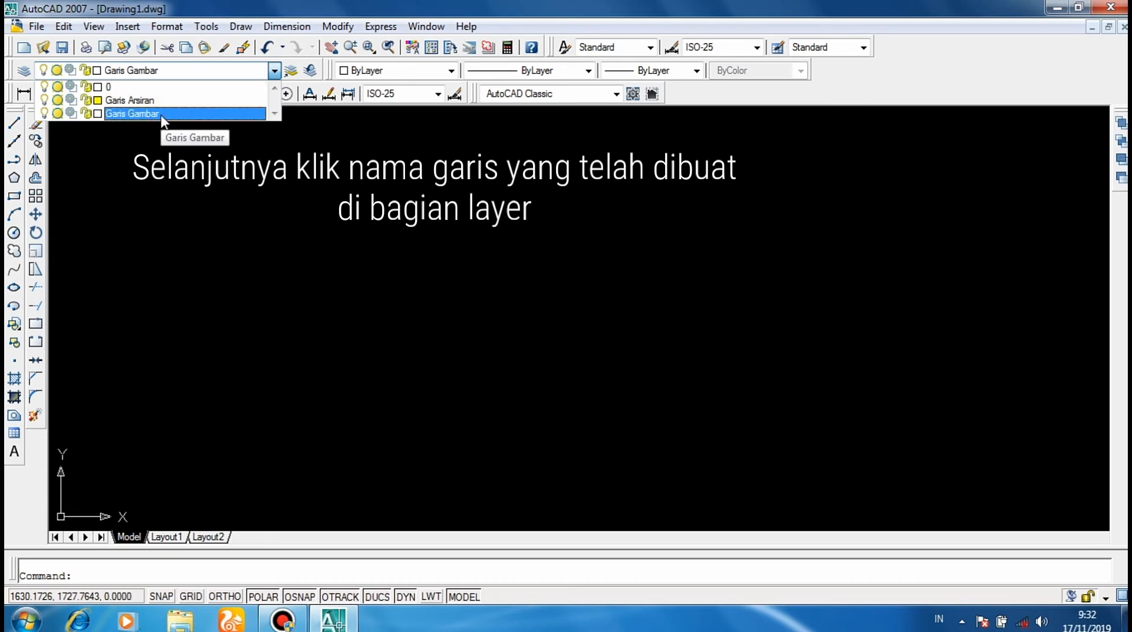
pyautogui.click(204, 114)
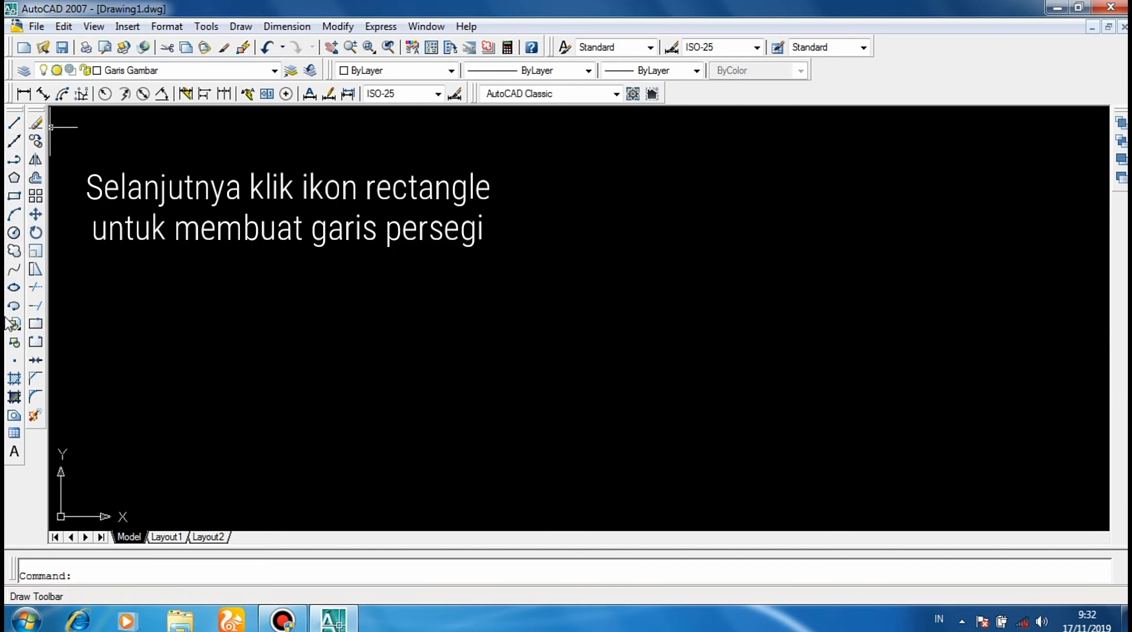
pyautogui.click(14, 200)
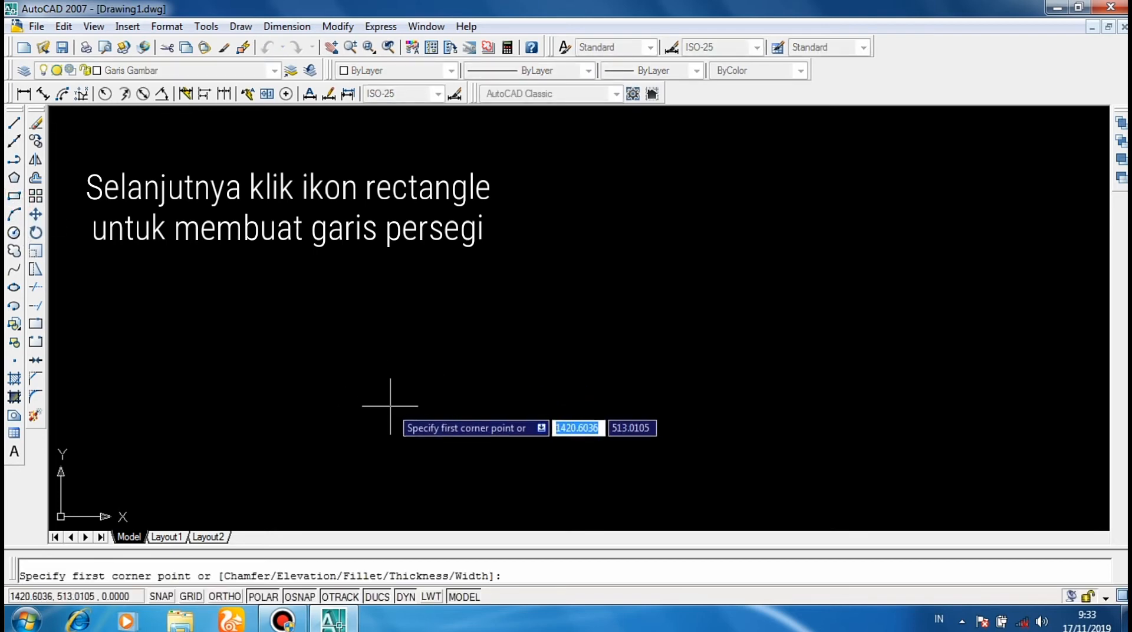
pyautogui.click(418, 464)
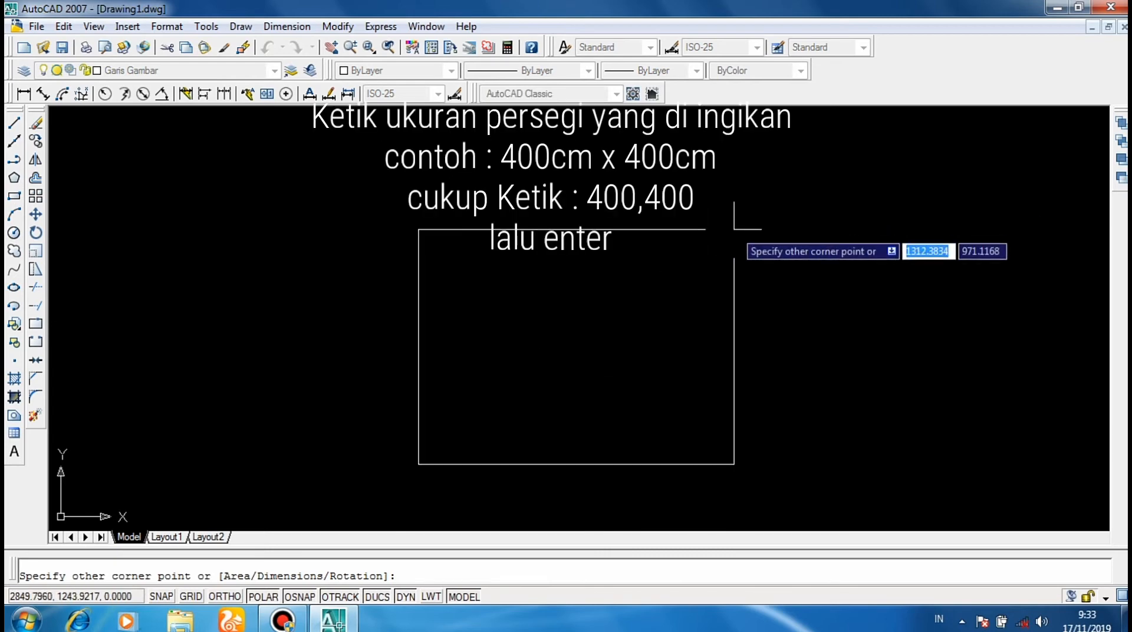
pyautogui.write('4')
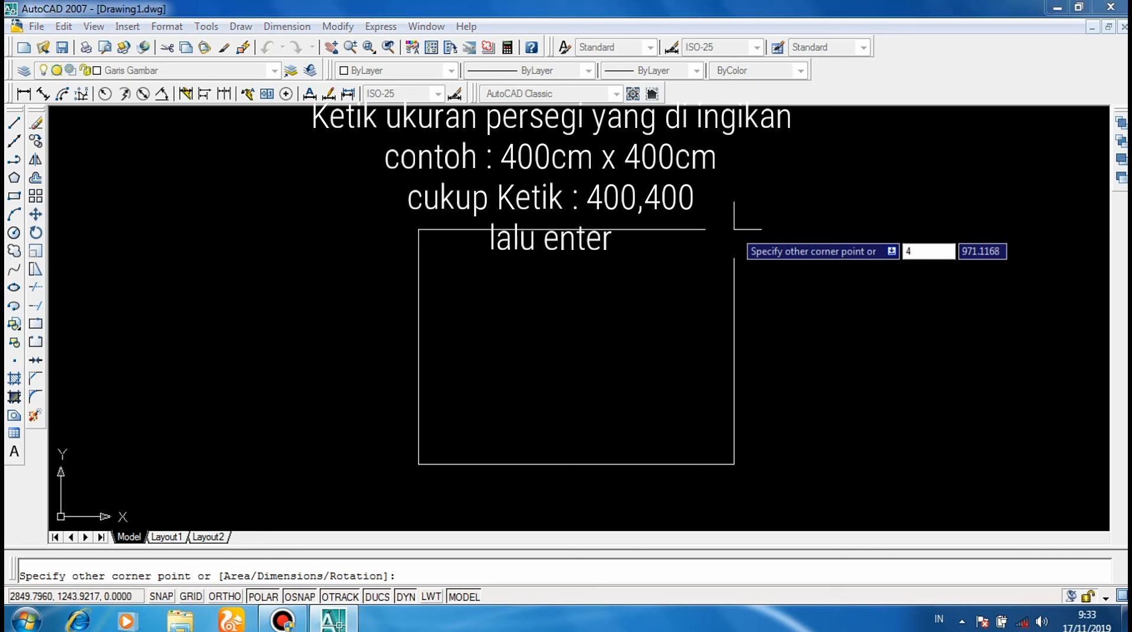
pyautogui.write('00')
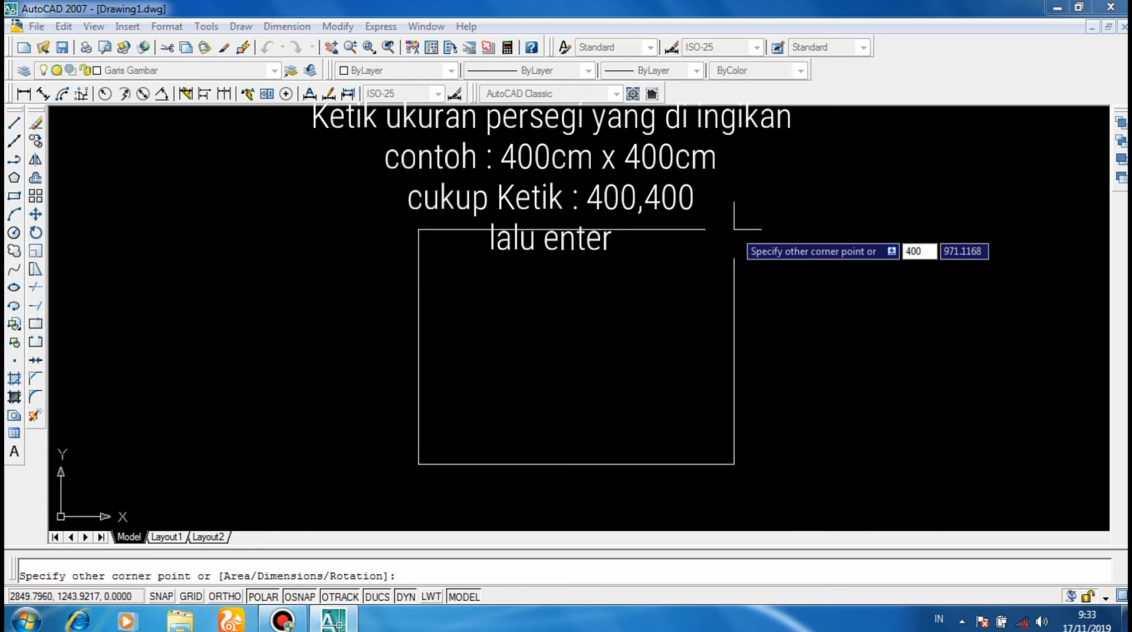
pyautogui.write(',')
pyautogui.write('400')
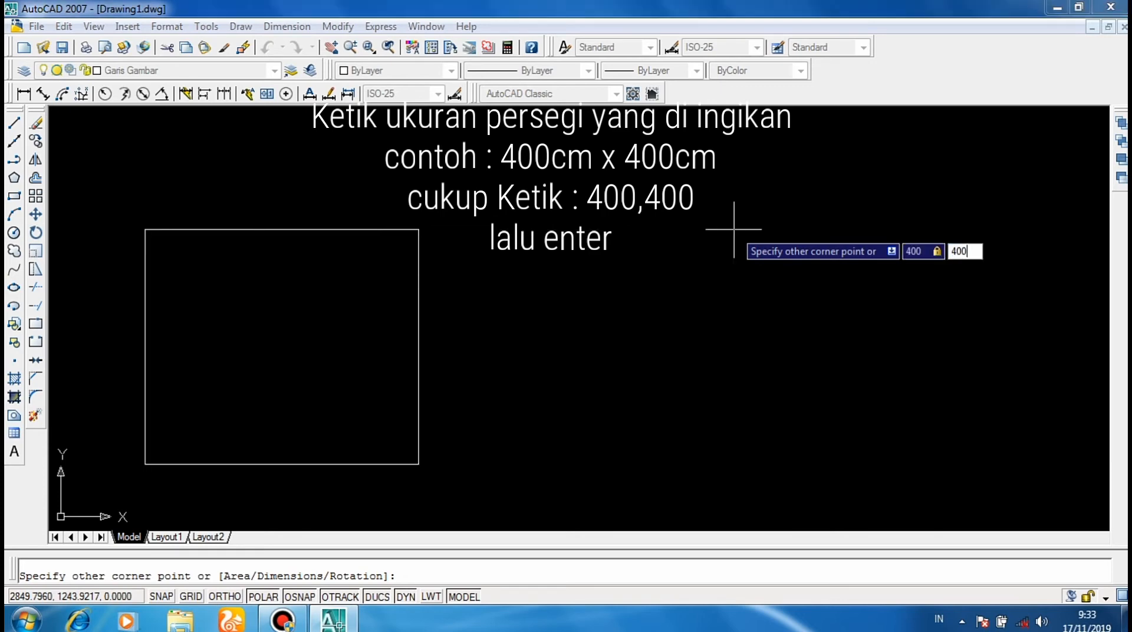
pyautogui.press('Return')
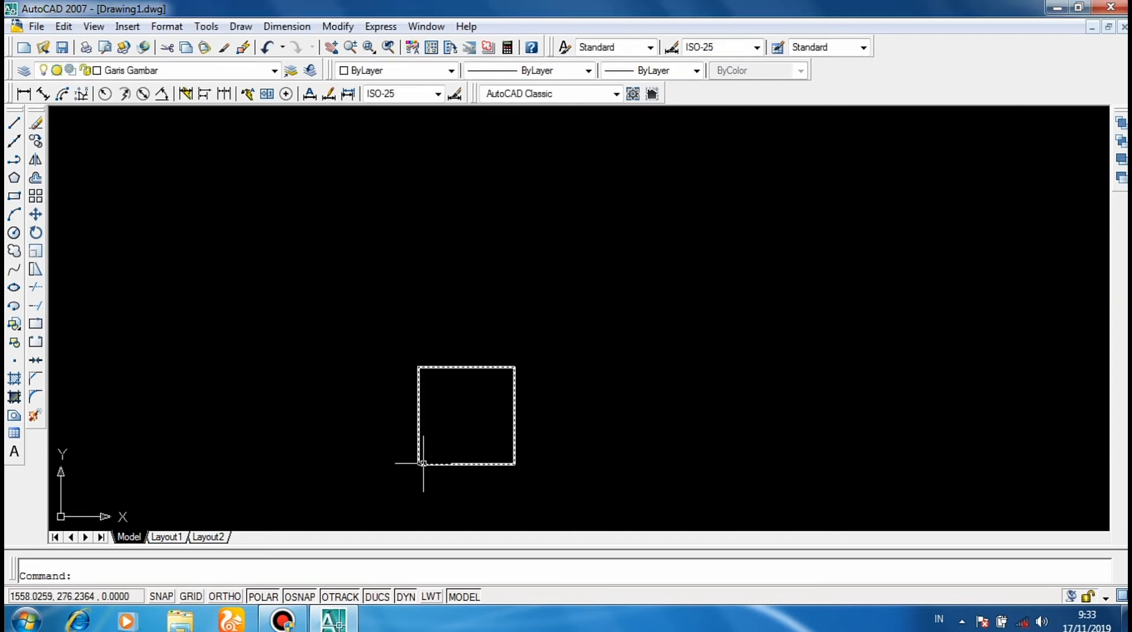
# Make Garis Arsiran the current layer.
pyautogui.scroll(3, 412, 489)
pyautogui.scroll(2, 412, 489)
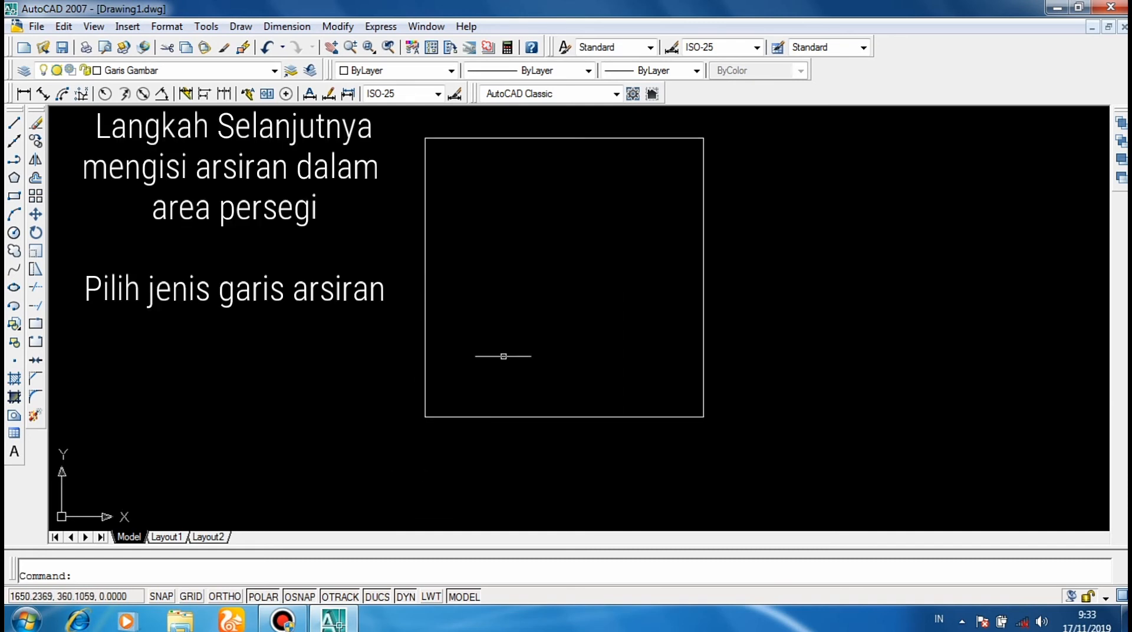
pyautogui.moveTo(550, 296); pyautogui.dragTo(530, 320, button='middle')
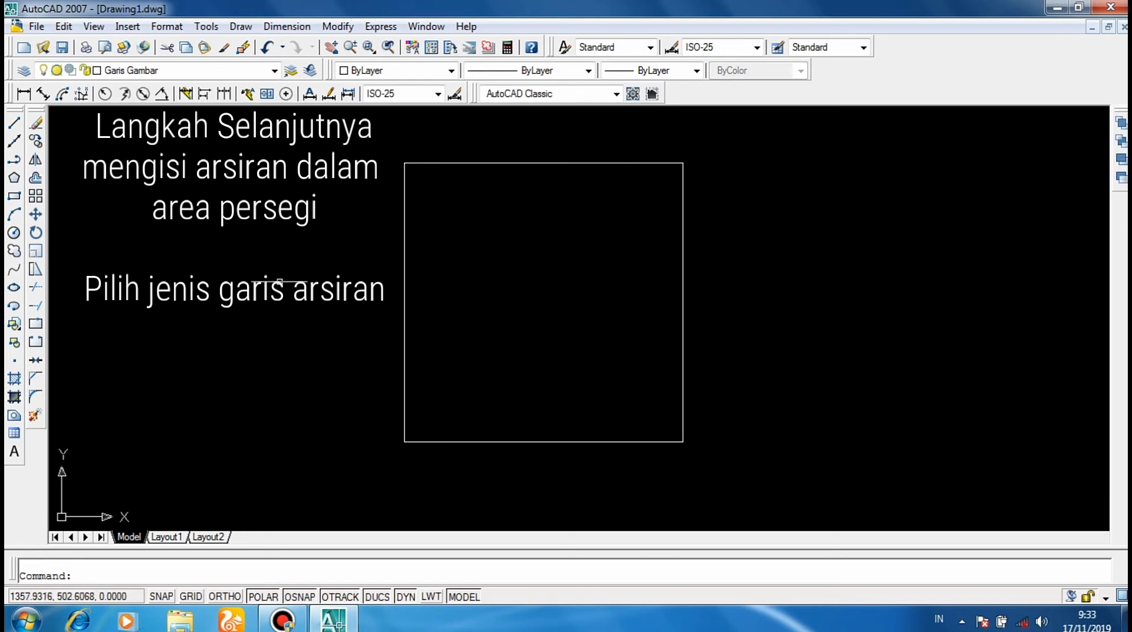
pyautogui.click(204, 74)
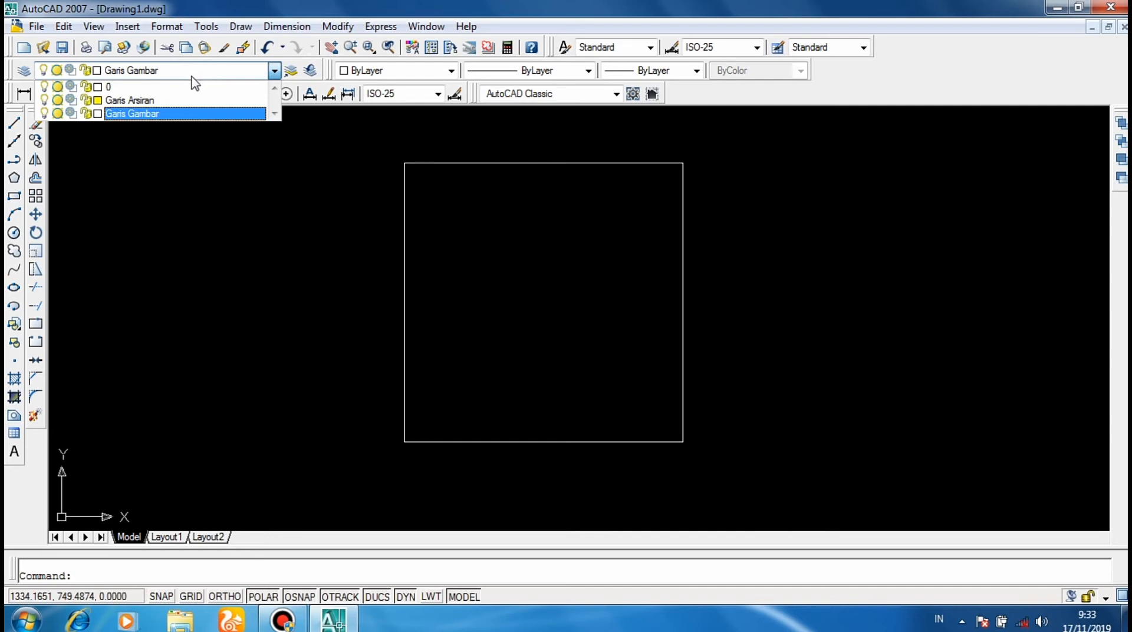
pyautogui.click(156, 106)
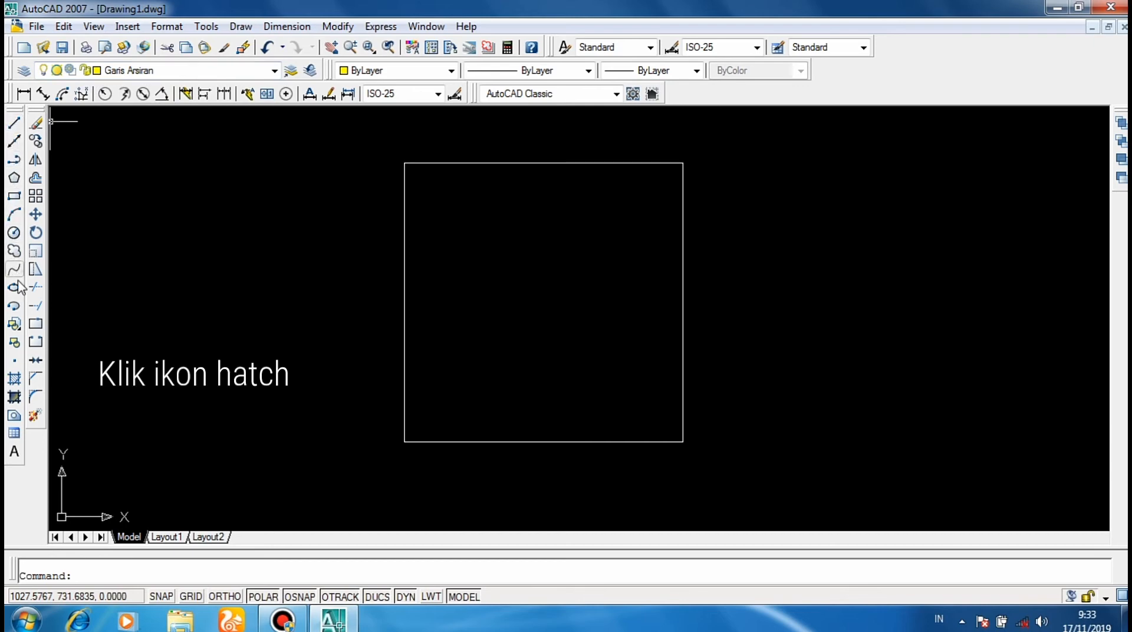
# Start a hatch and choose the predefined ANSI31 pattern from the ANSI group.
pyautogui.click(14, 379)
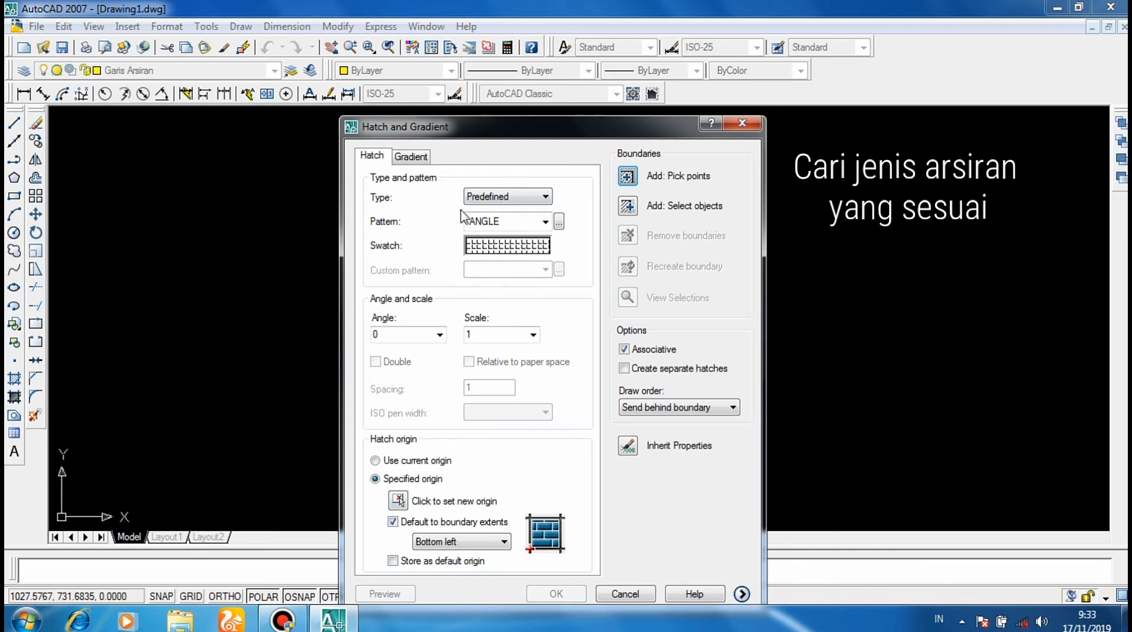
pyautogui.click(412, 160)
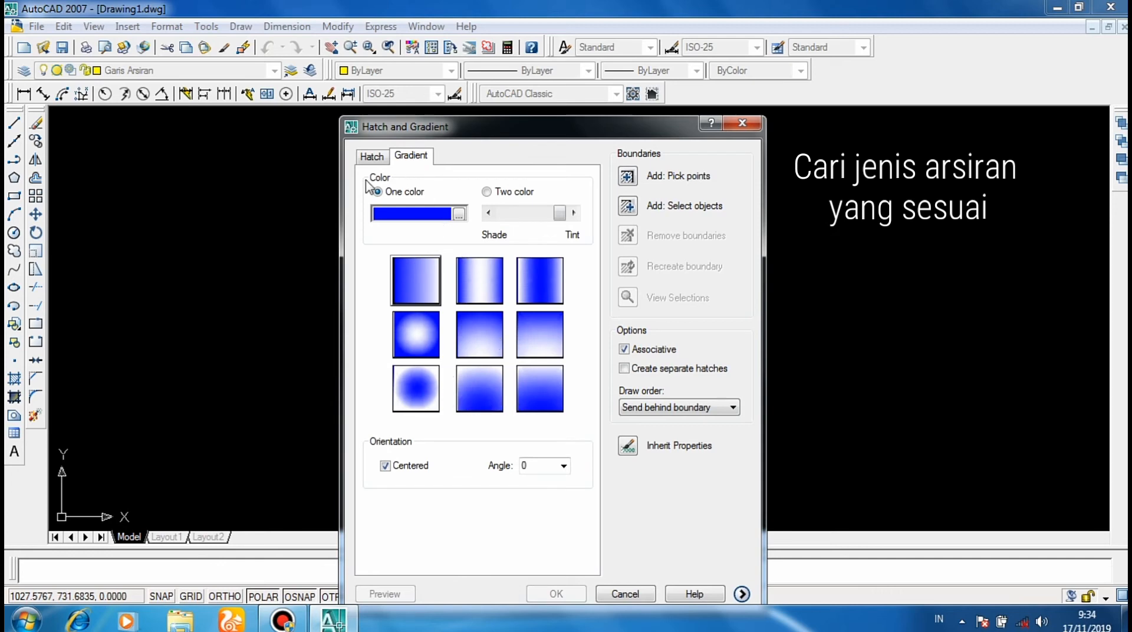
pyautogui.click(380, 160)
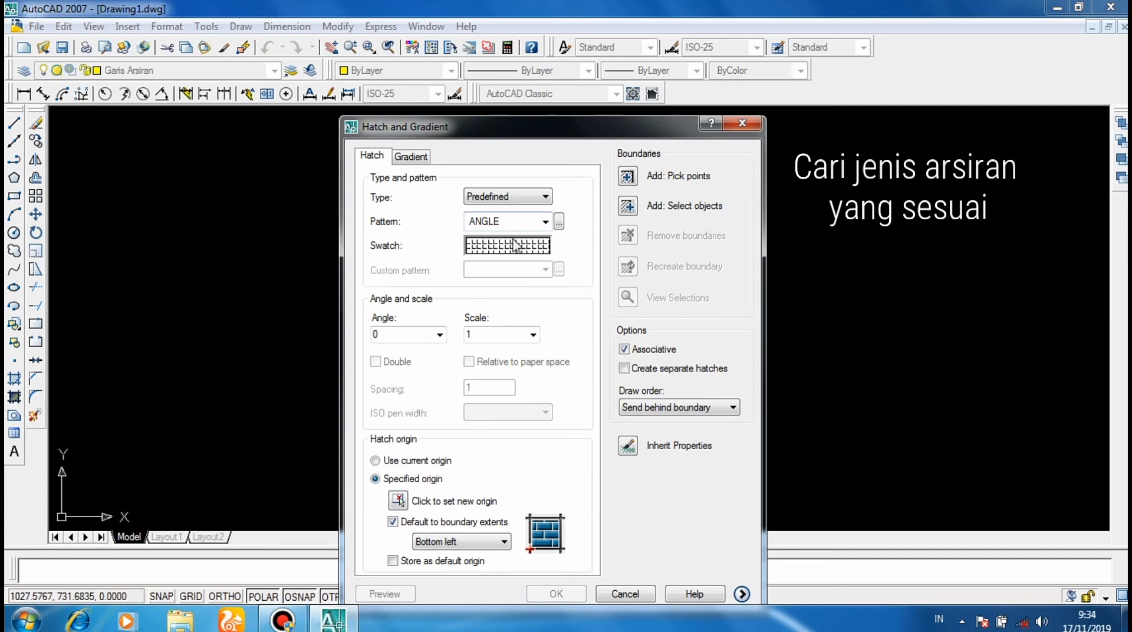
pyautogui.click(528, 253)
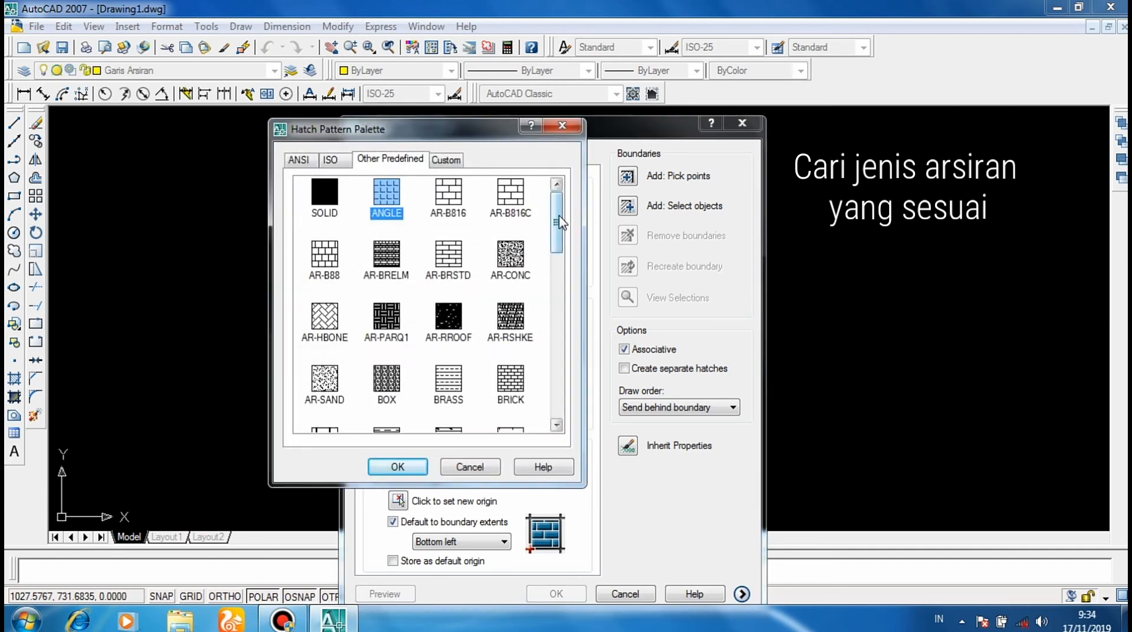
pyautogui.moveTo(554, 222)
pyautogui.mouseDown()
pyautogui.moveTo(538, 398)
pyautogui.moveTo(547, 214)
pyautogui.mouseUp()
pyautogui.click(441, 160)
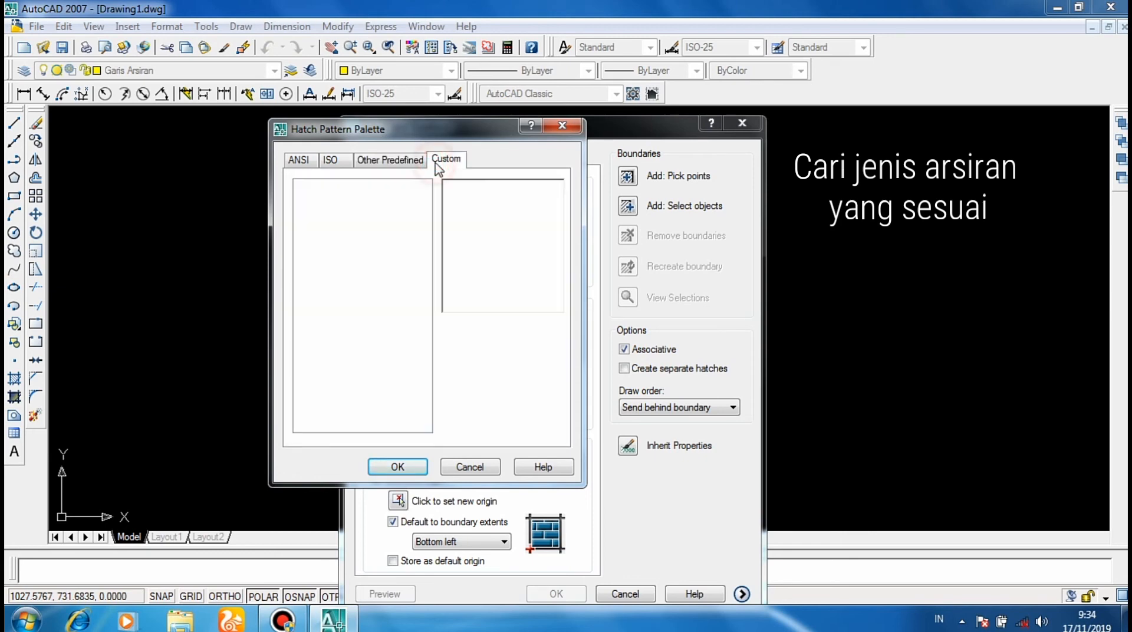
pyautogui.click(380, 160)
pyautogui.click(341, 161)
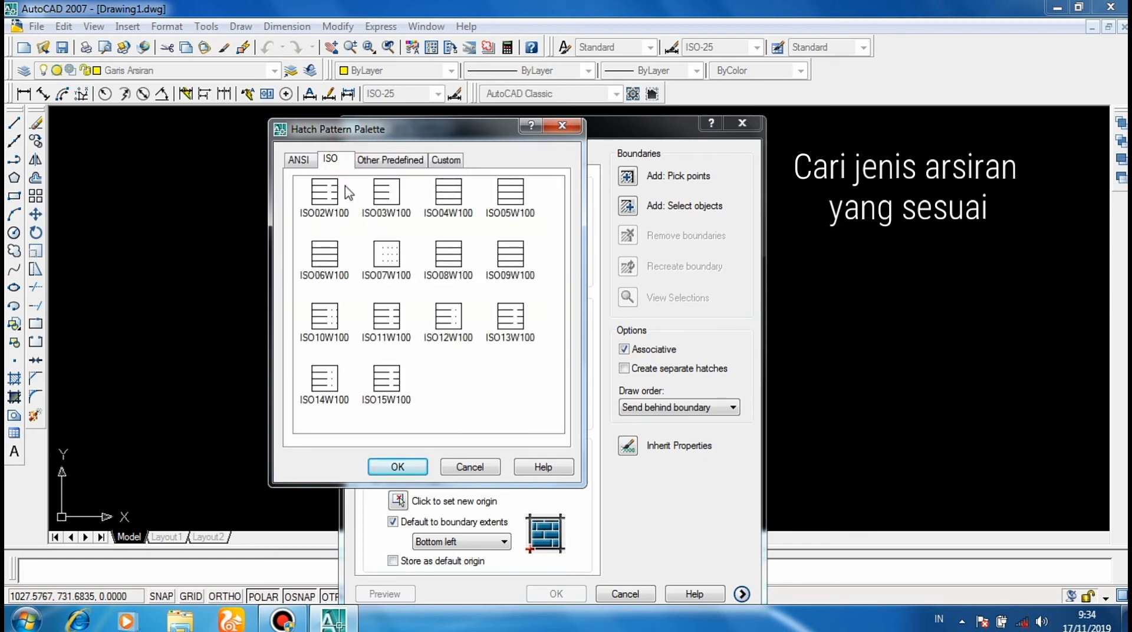
pyautogui.click(310, 163)
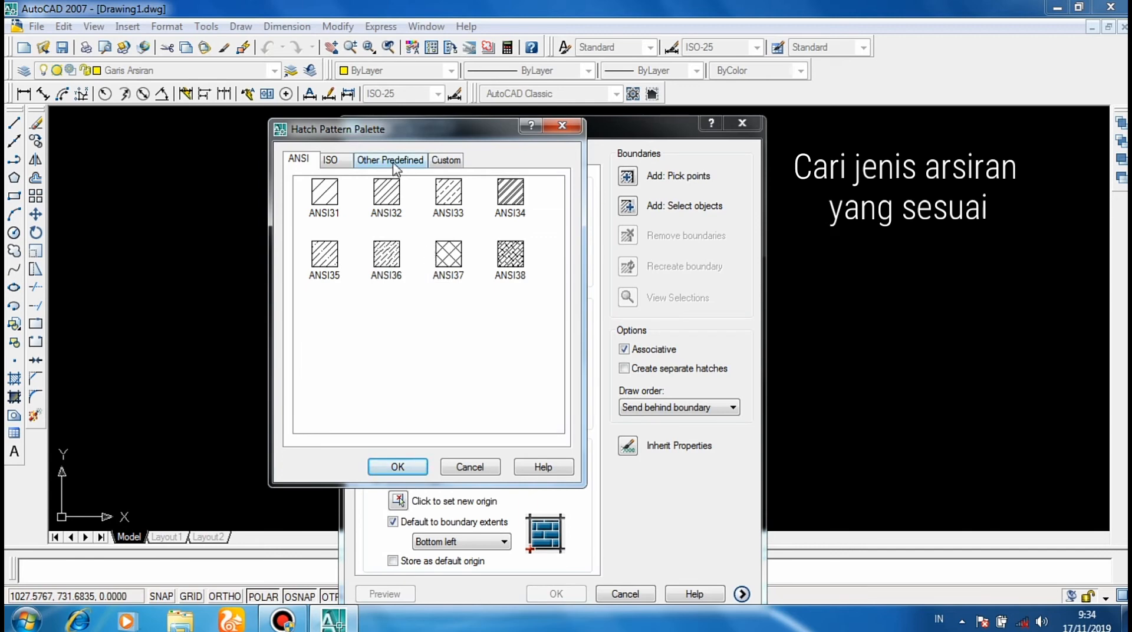
pyautogui.click(323, 213)
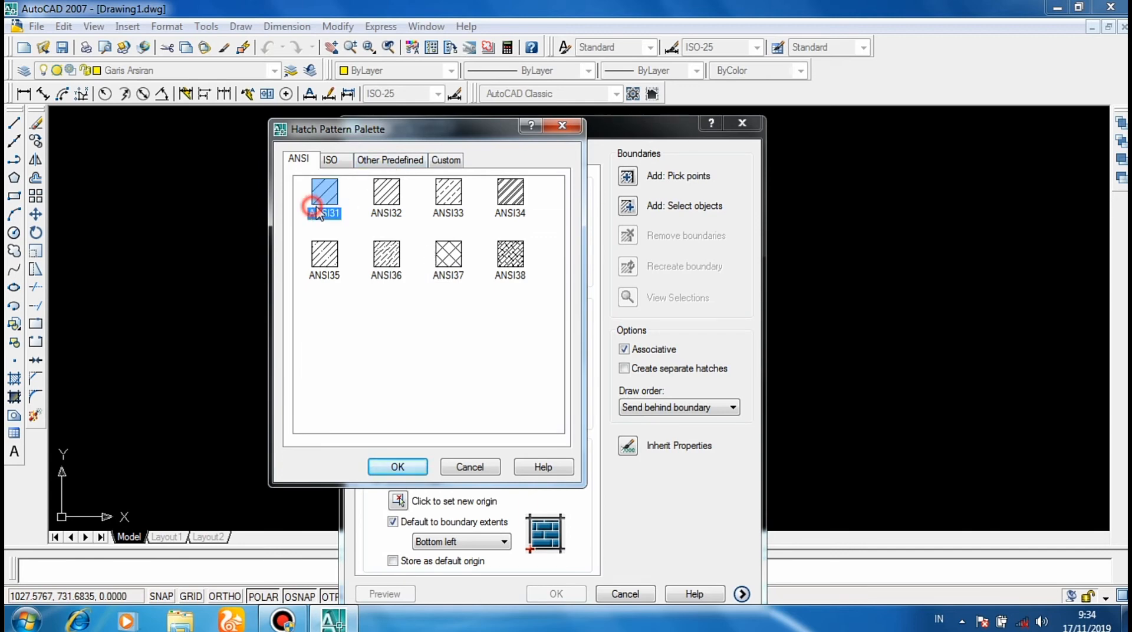
pyautogui.click(419, 466)
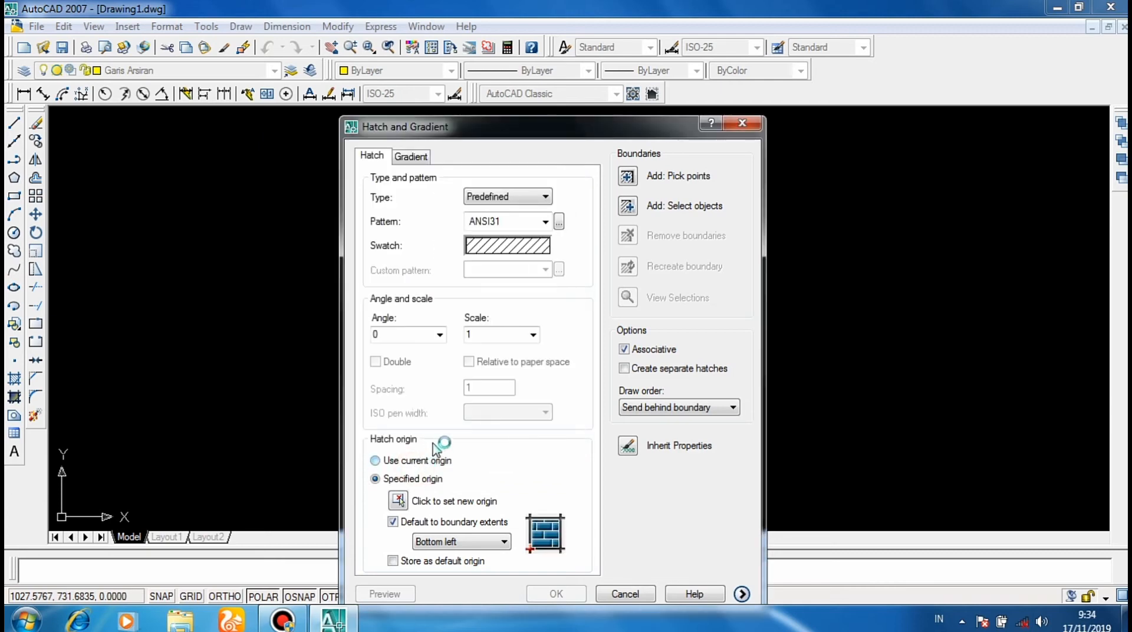
# Choose 0 as the hatch angle and keep the hatch scale at 1.
pyautogui.click(439, 335)
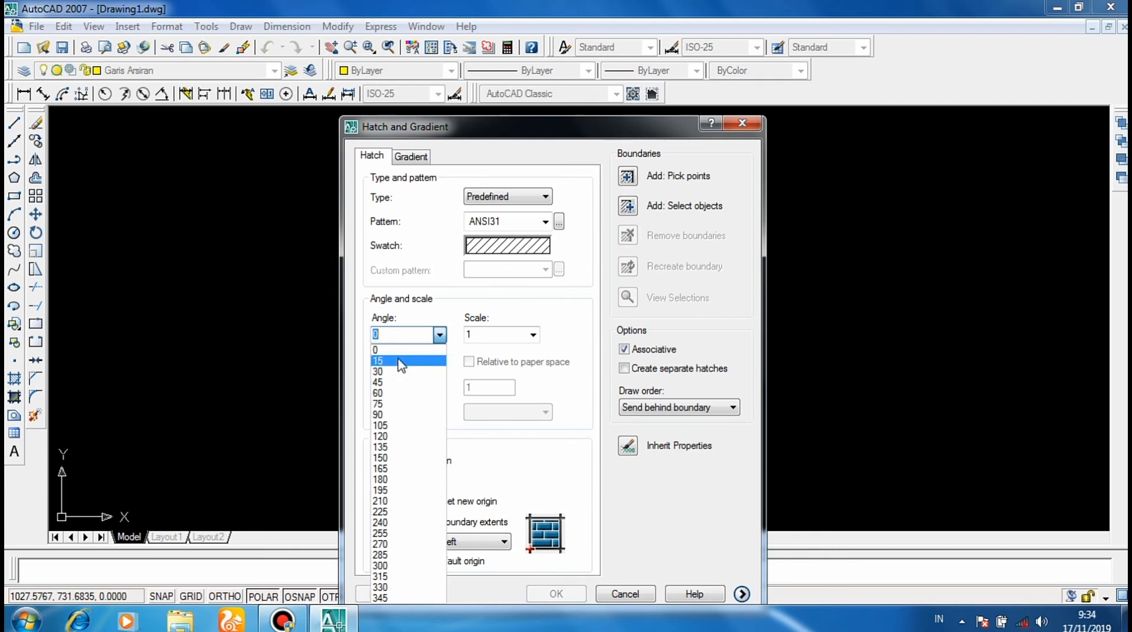
pyautogui.click(396, 350)
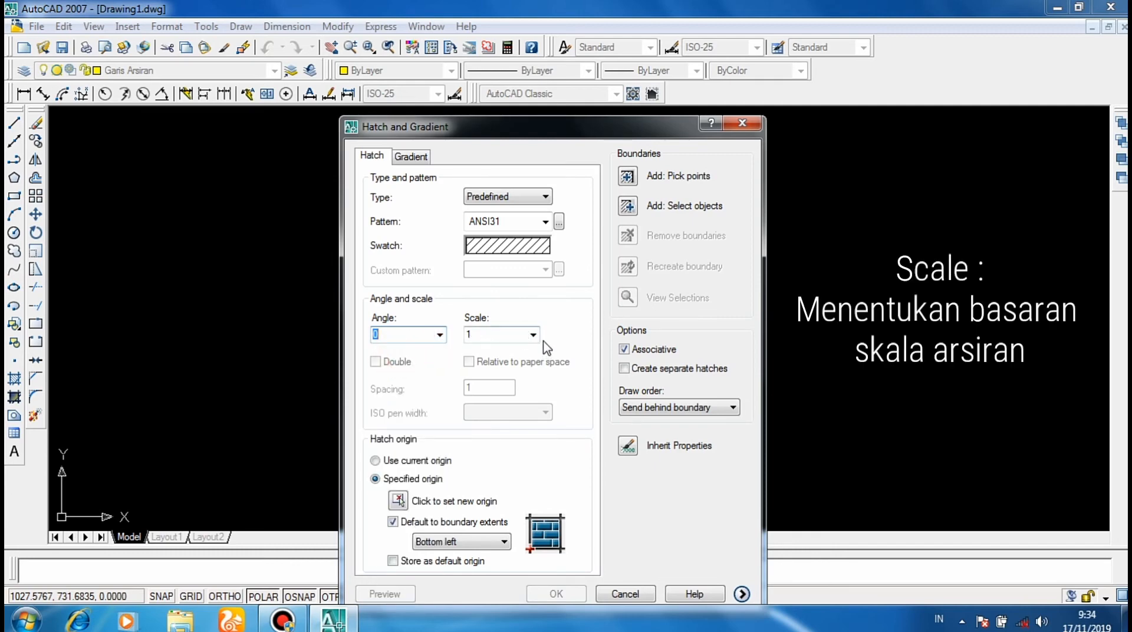
pyautogui.click(498, 335)
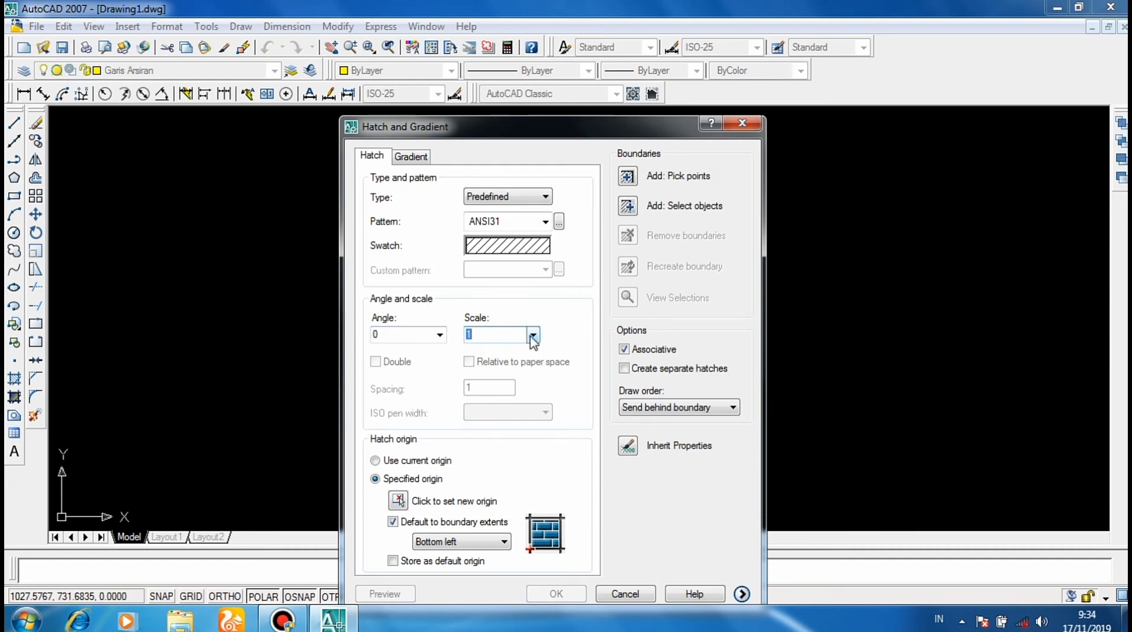
# Pick the inside of the square as the hatch area, preview the hatch and return to its settings.
pyautogui.click(627, 176)
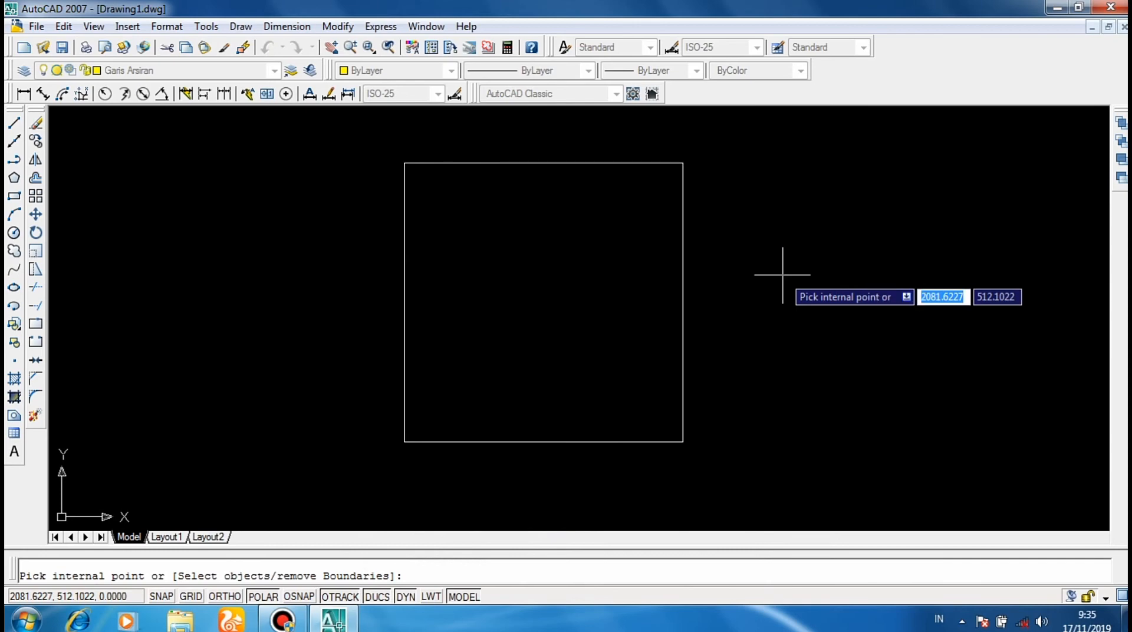
pyautogui.click(540, 301)
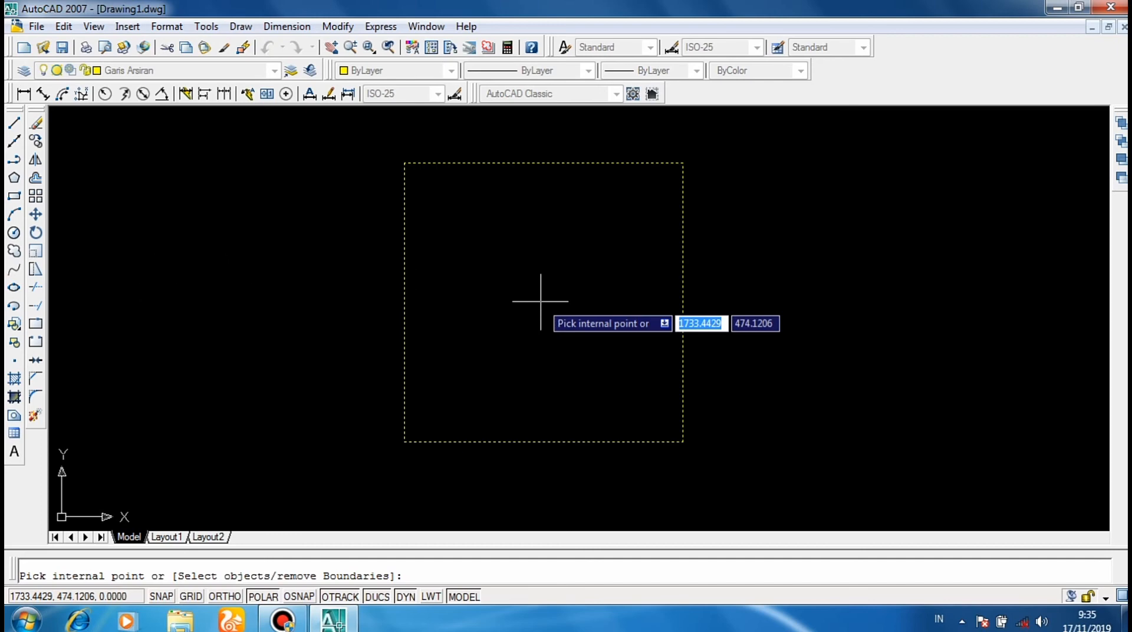
pyautogui.rightClick(539, 301)
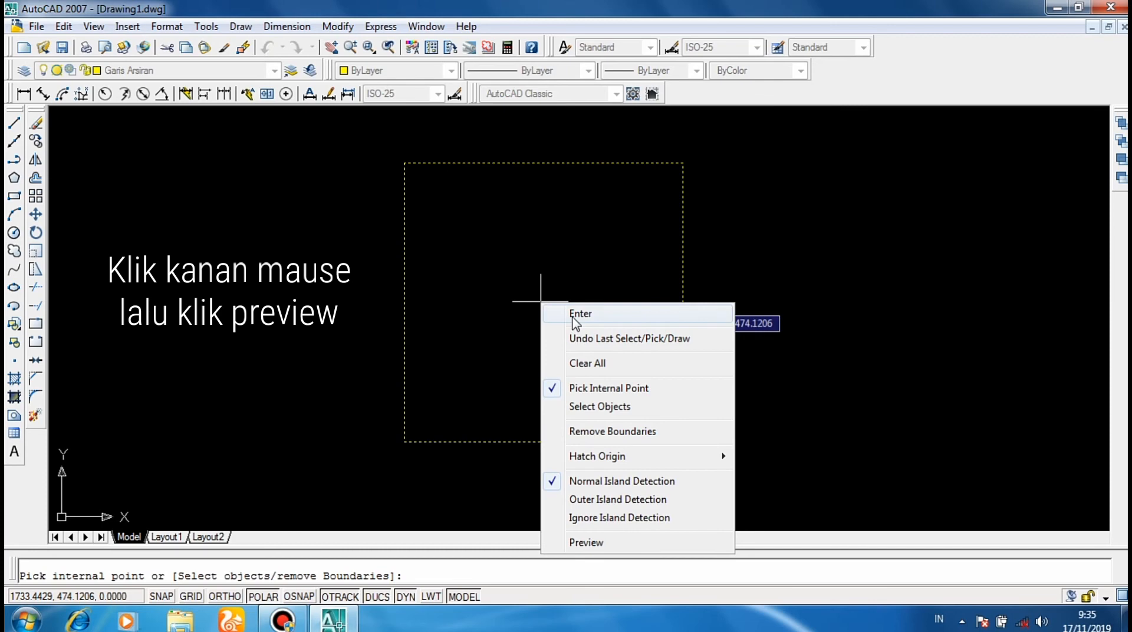
pyautogui.click(587, 543)
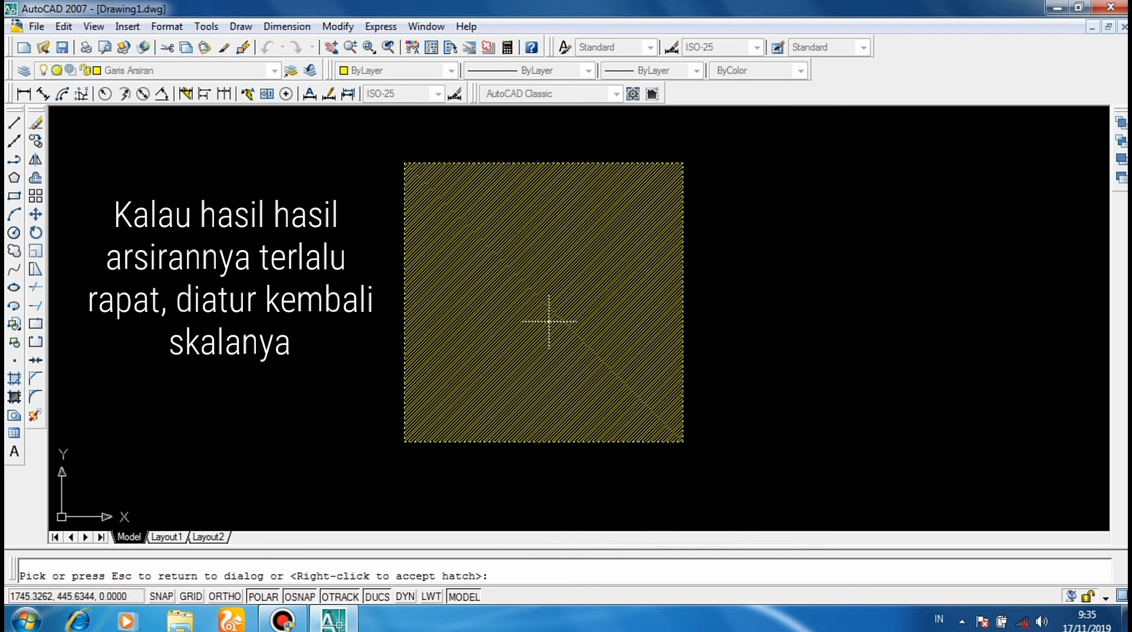
pyautogui.press('Escape')
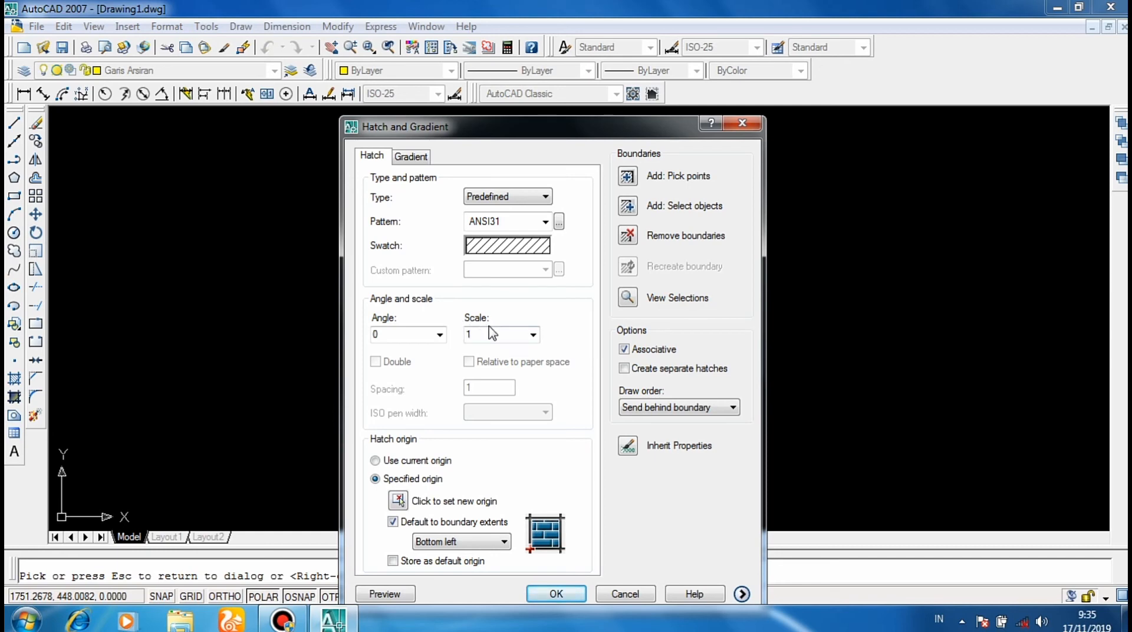
# Set the hatch scale to 5, preview the hatch and return to its settings.
pyautogui.doubleClick(474, 331)
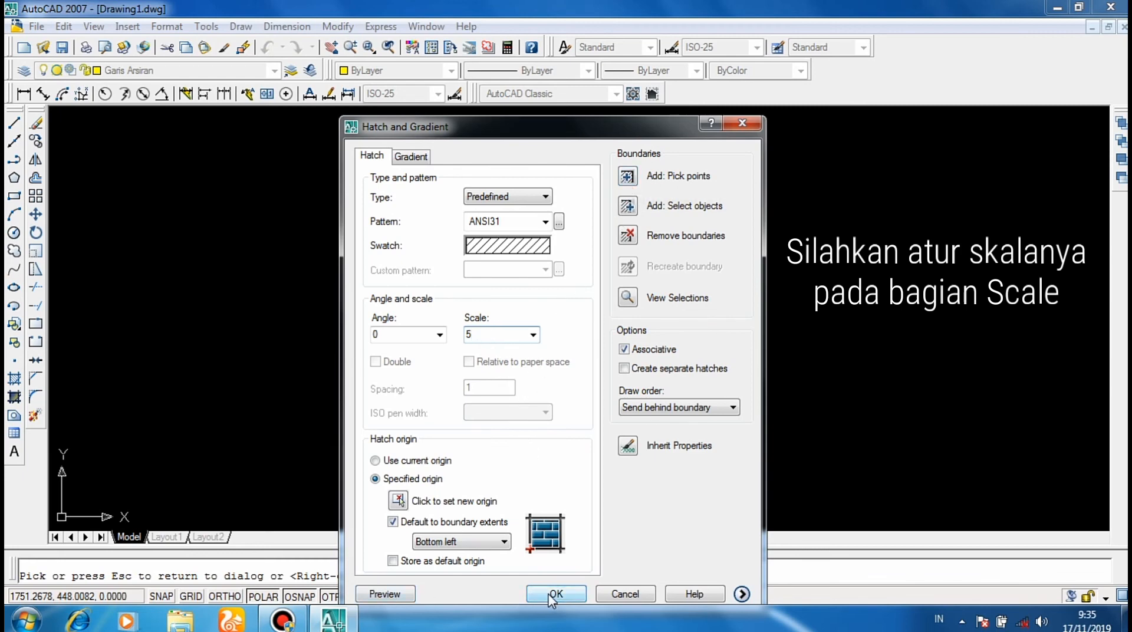
pyautogui.click(394, 596)
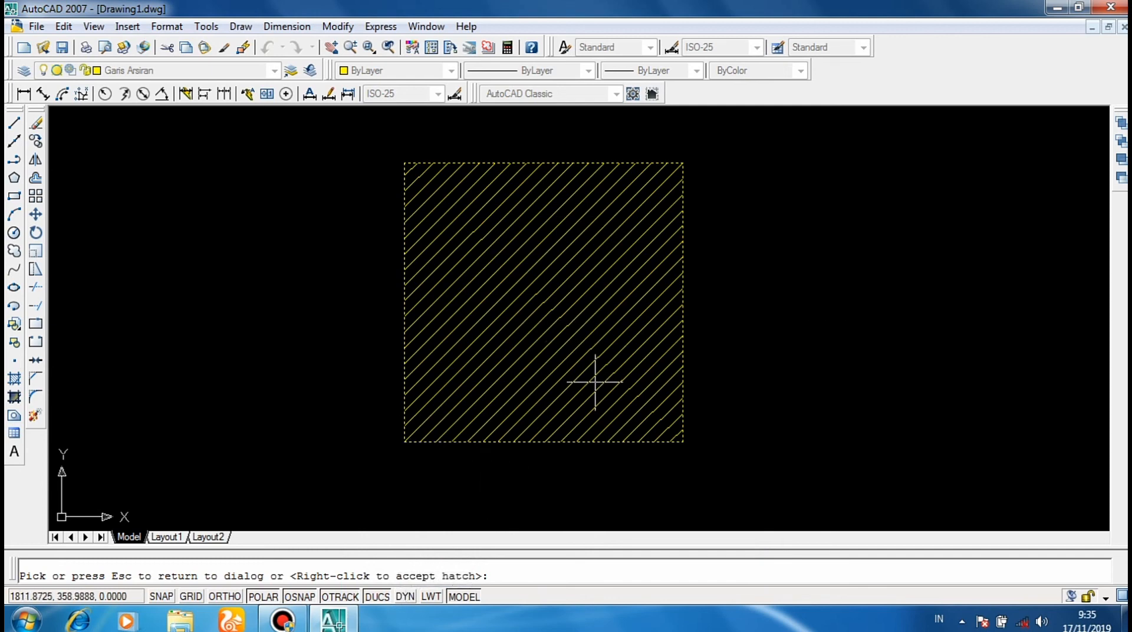
pyautogui.press('Escape')
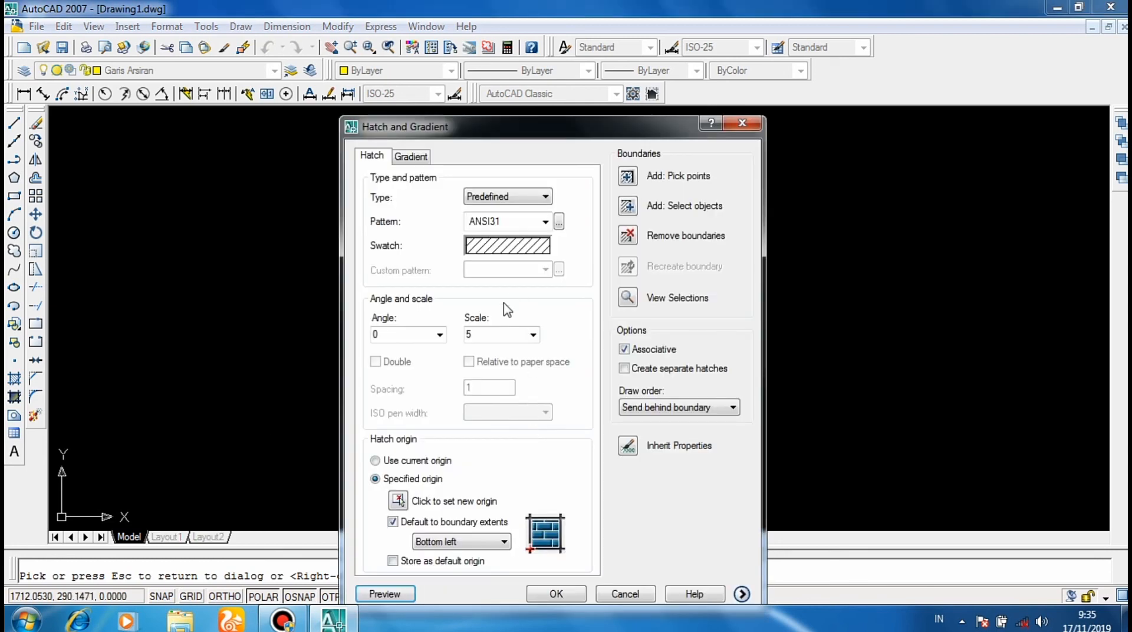
# Try a hatch scale of 10 in the preview and return to the hatch settings.
pyautogui.doubleClick(479, 333)
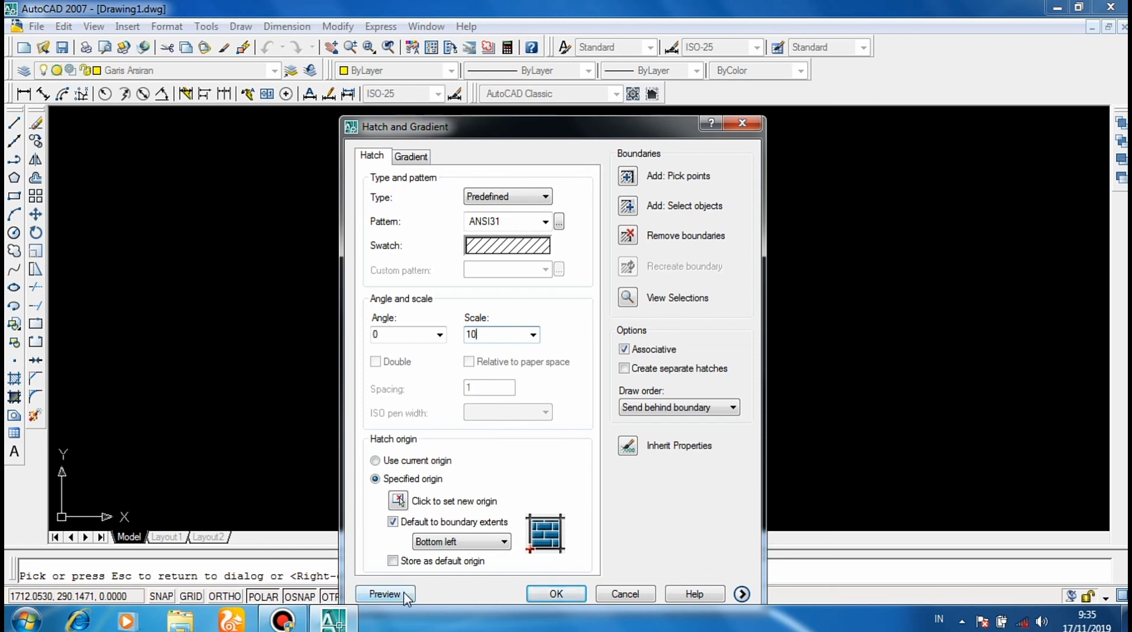
pyautogui.click(385, 594)
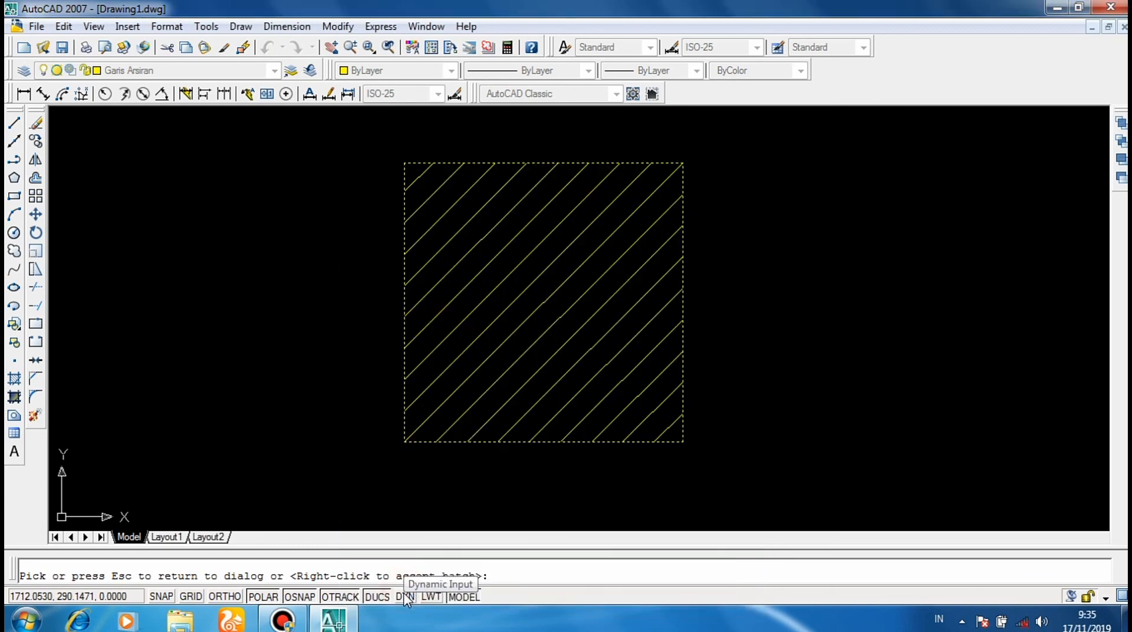
pyautogui.click(550, 466)
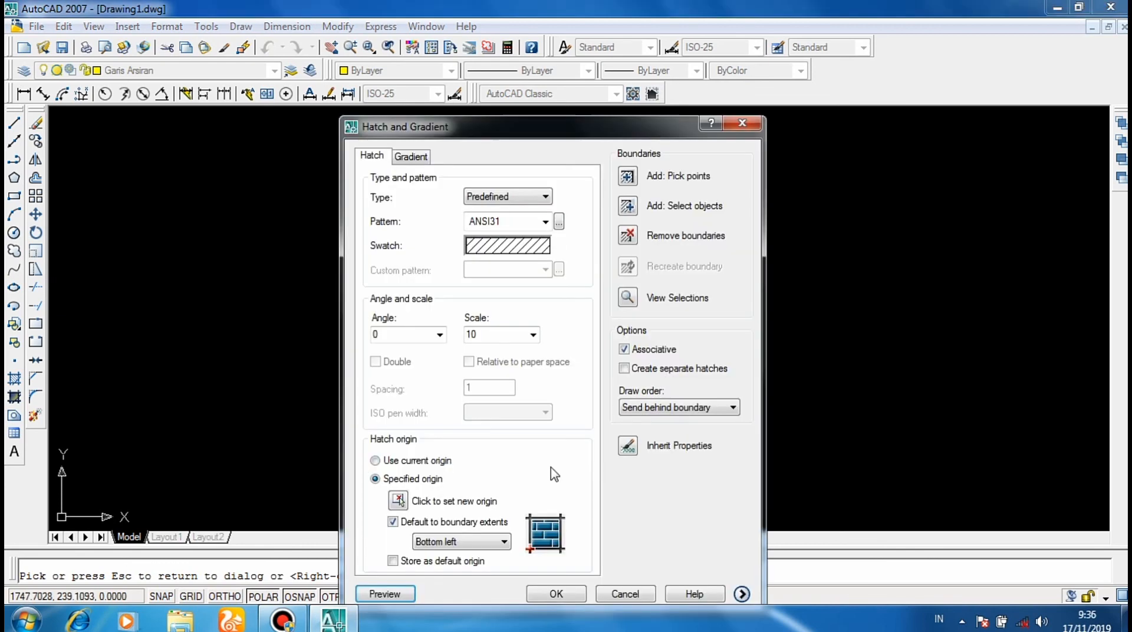
# Set the hatch scale to 5 and apply the hatch to the square.
pyautogui.doubleClick(486, 334)
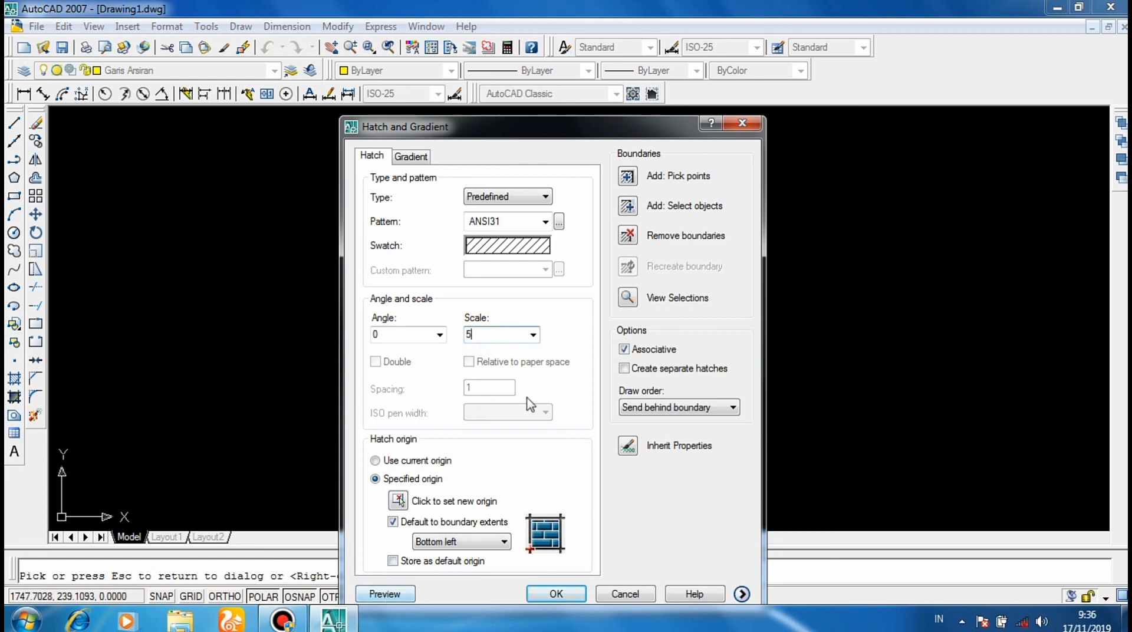
pyautogui.click(568, 589)
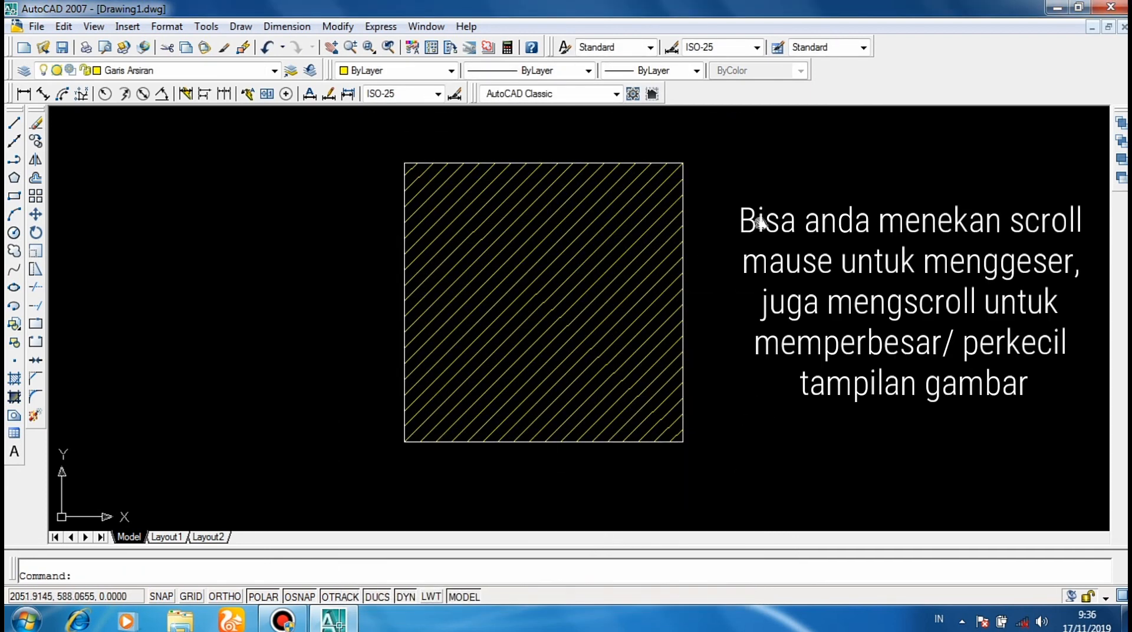
pyautogui.moveTo(755, 222); pyautogui.dragTo(682, 233, button='middle')
pyautogui.moveTo(632, 236); pyautogui.dragTo(610, 239, button='middle')
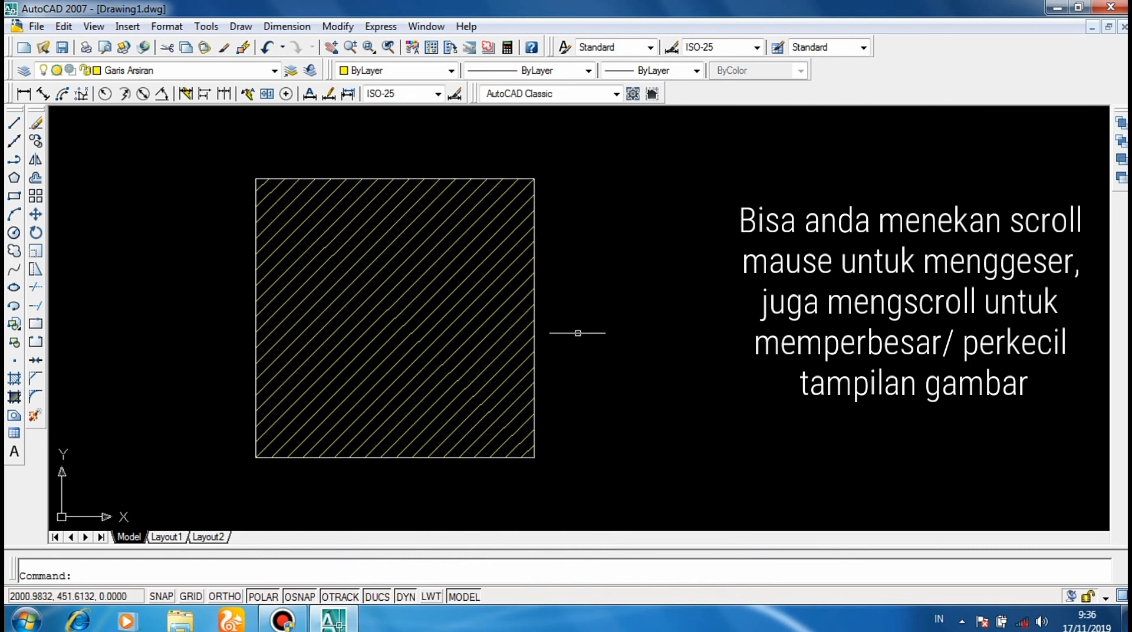
pyautogui.scroll(2, 398, 304)
pyautogui.moveTo(812, 323); pyautogui.dragTo(808, 318, button='middle')
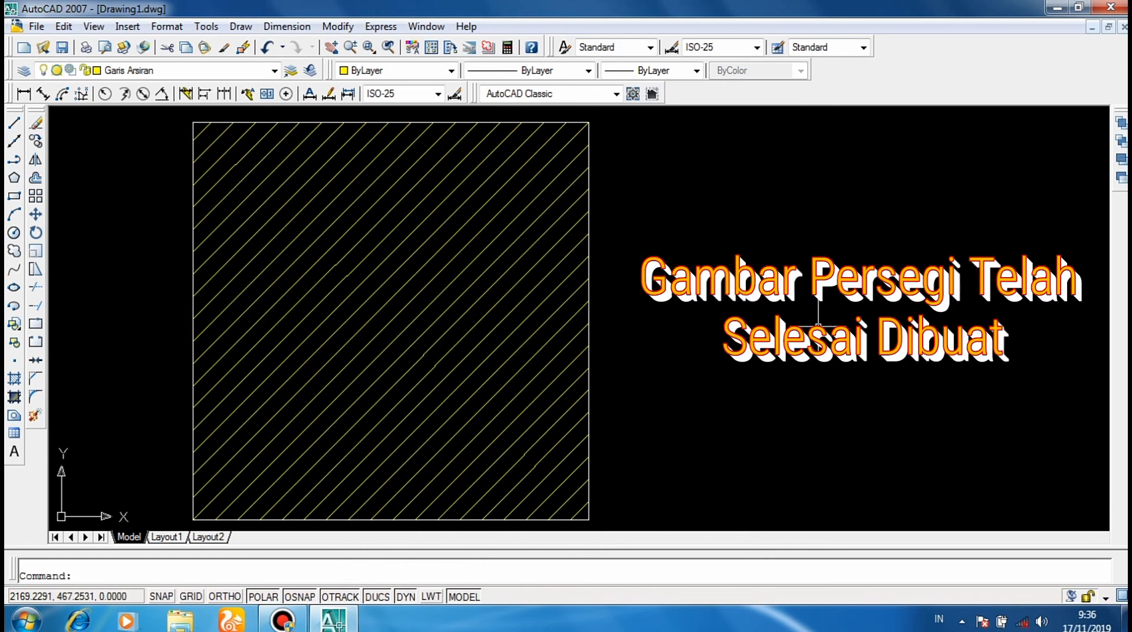